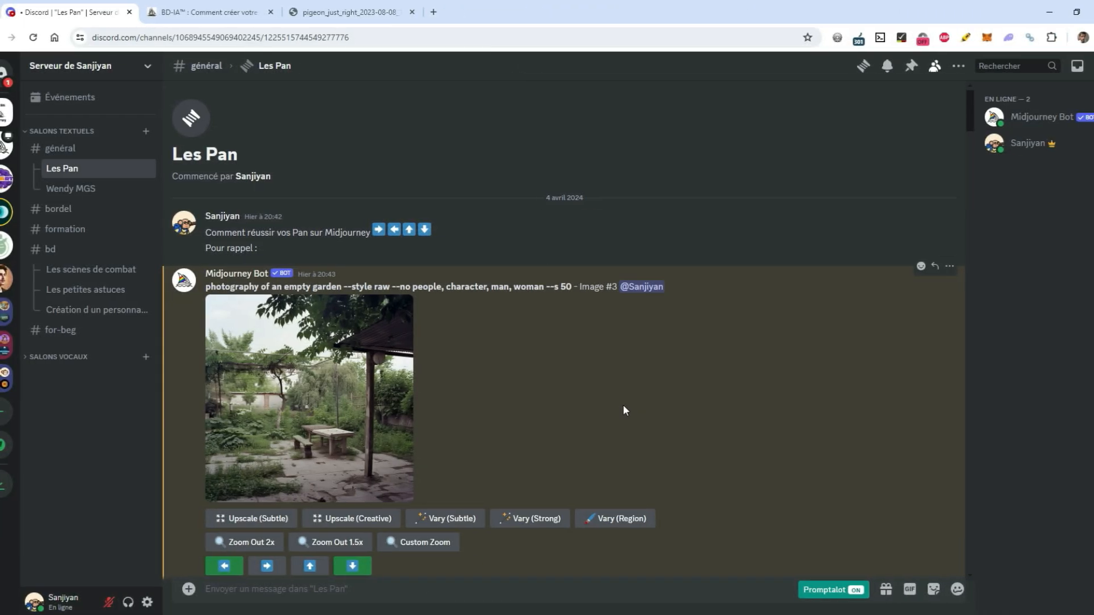
Step: Review the thread's introduction on Midjourney pans and enlarge the original empty garden image
left_click_drag(238, 233, 325, 232)
left_click(328, 232)
scroll(514, 345, "down", 1)
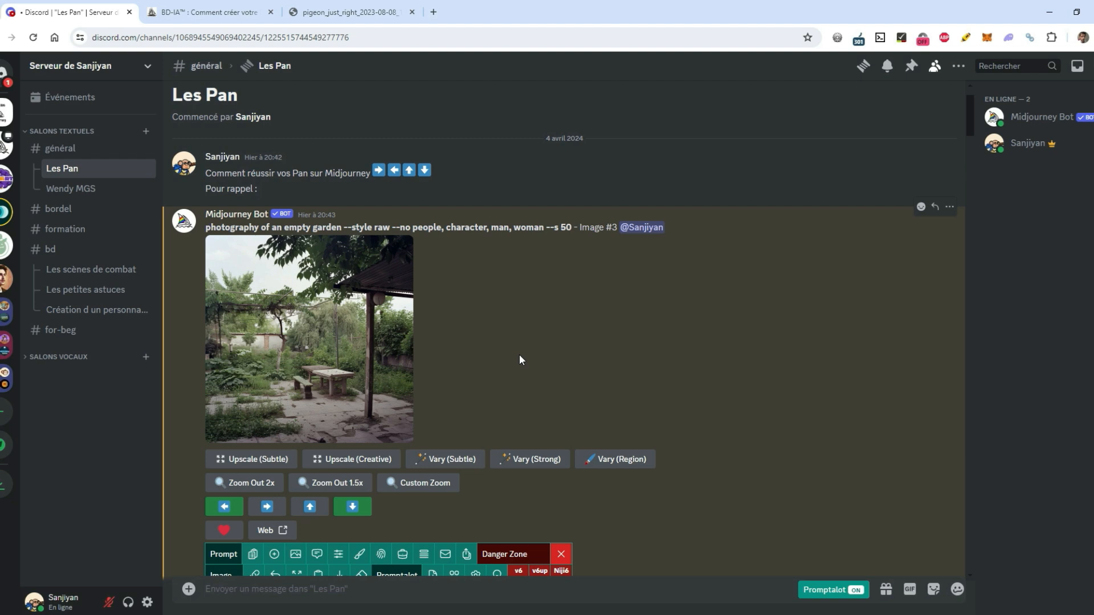
scroll(519, 359, "up", 1)
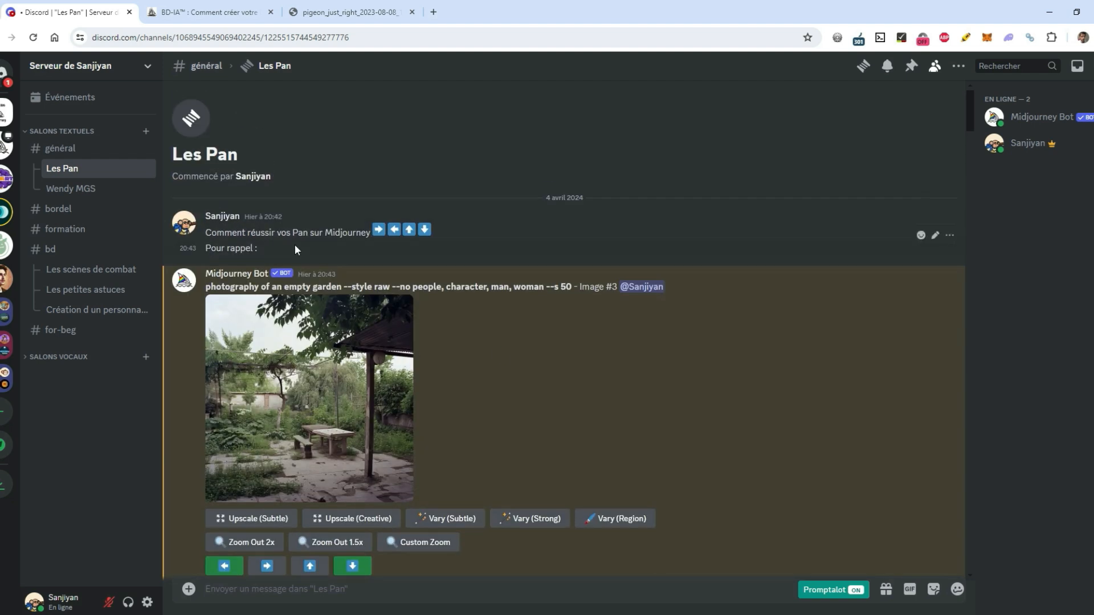
scroll(435, 311, "down", 1)
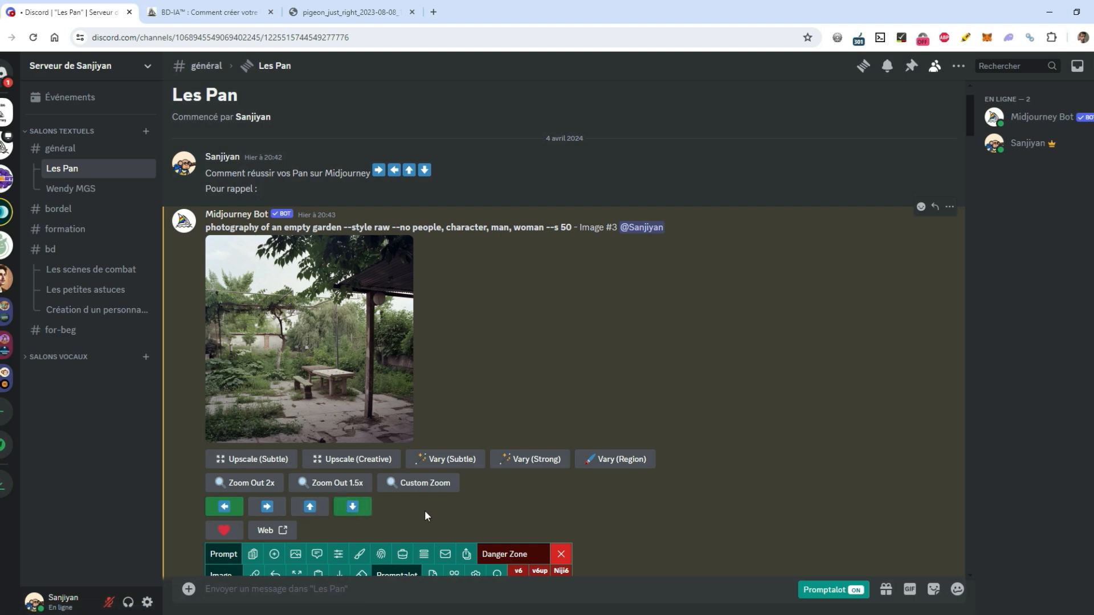
scroll(548, 408, "up", 1)
scroll(548, 408, "down", 1)
left_click(366, 405)
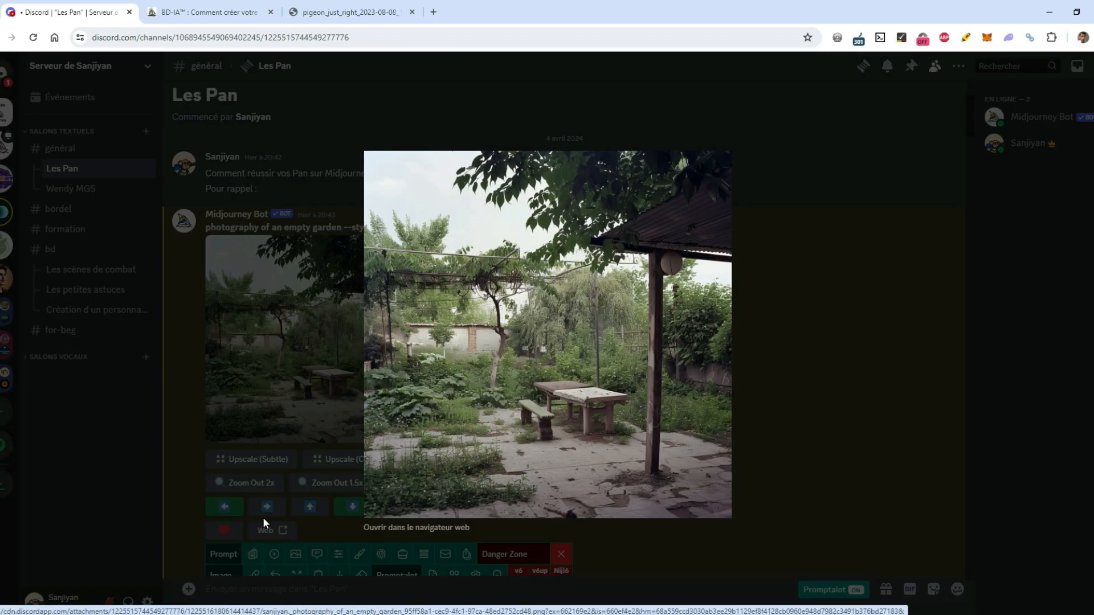
left_click(869, 441)
Step: Enlarge the Pan Left and Pan Down result grids of the empty garden image
scroll(439, 313, "down", 3)
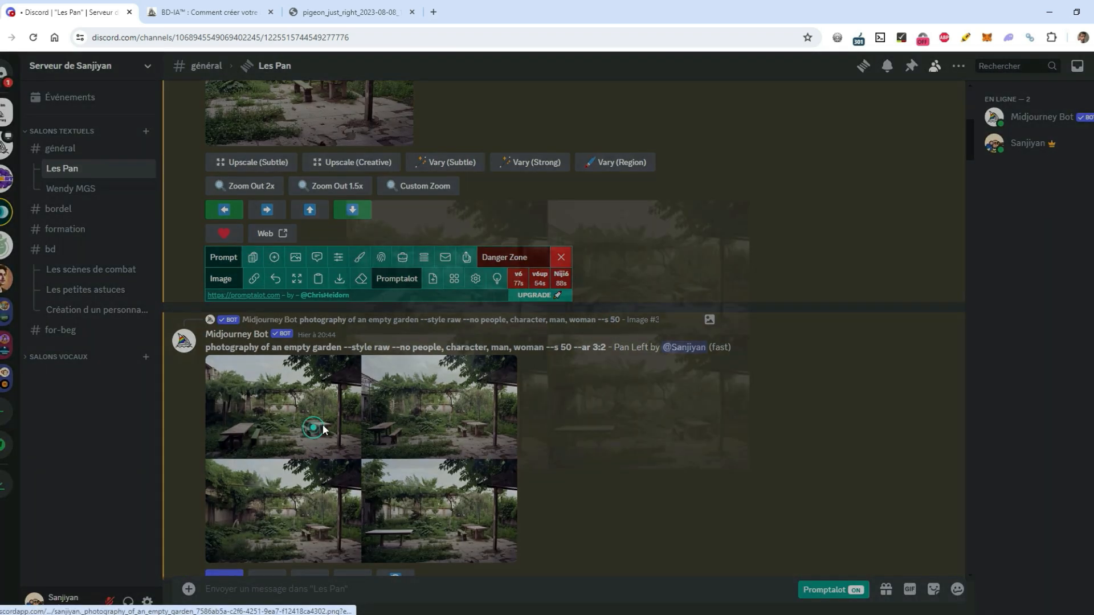
left_click(323, 425)
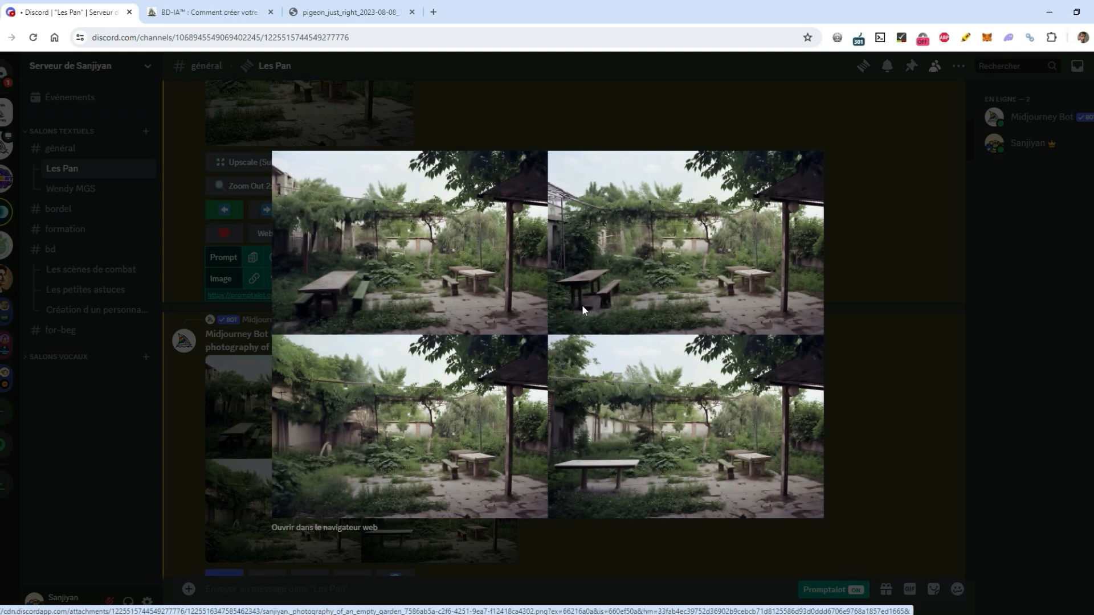
left_click(880, 382)
scroll(693, 361, "up", 4)
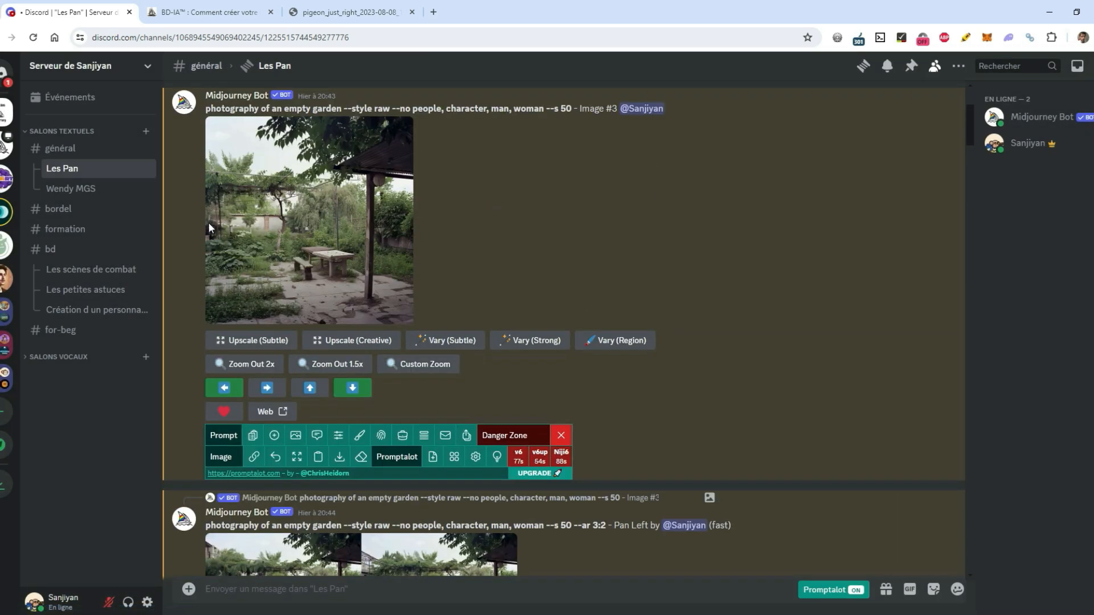
left_click(354, 388)
scroll(646, 385, "down", 5)
left_click(513, 365)
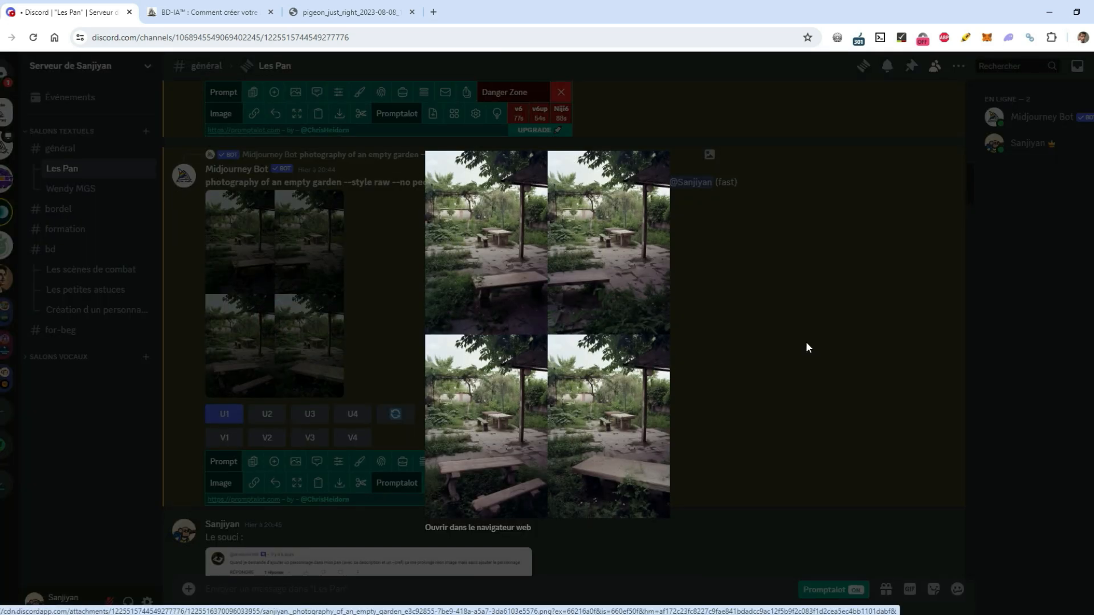
left_click(751, 366)
Step: Enlarge and read the comment screenshot about adding a character with --cref to a pan
scroll(750, 365, "down", 1)
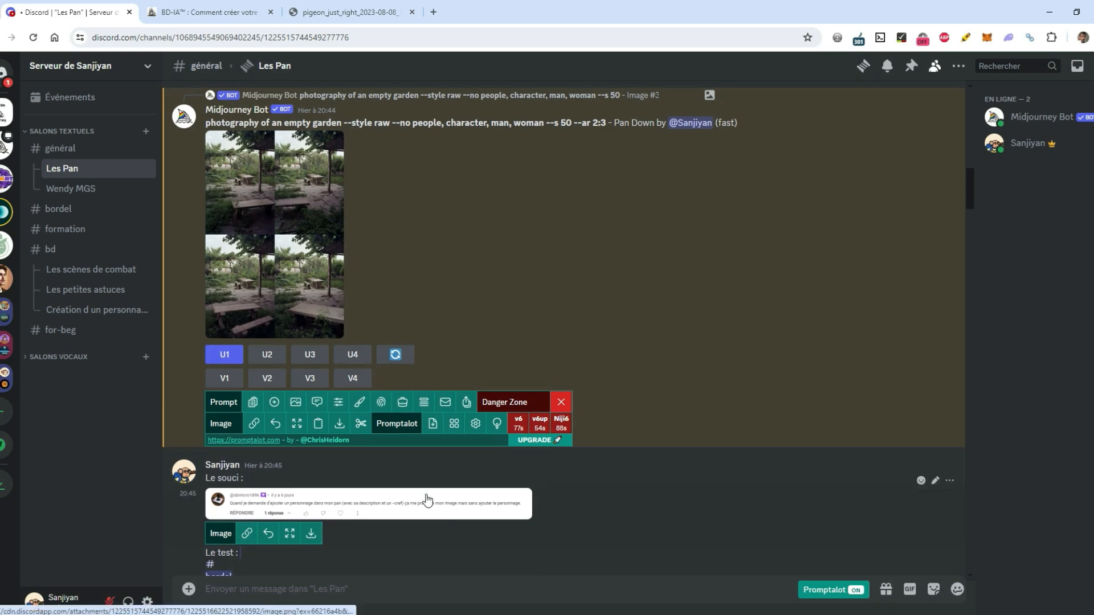
left_click(428, 499)
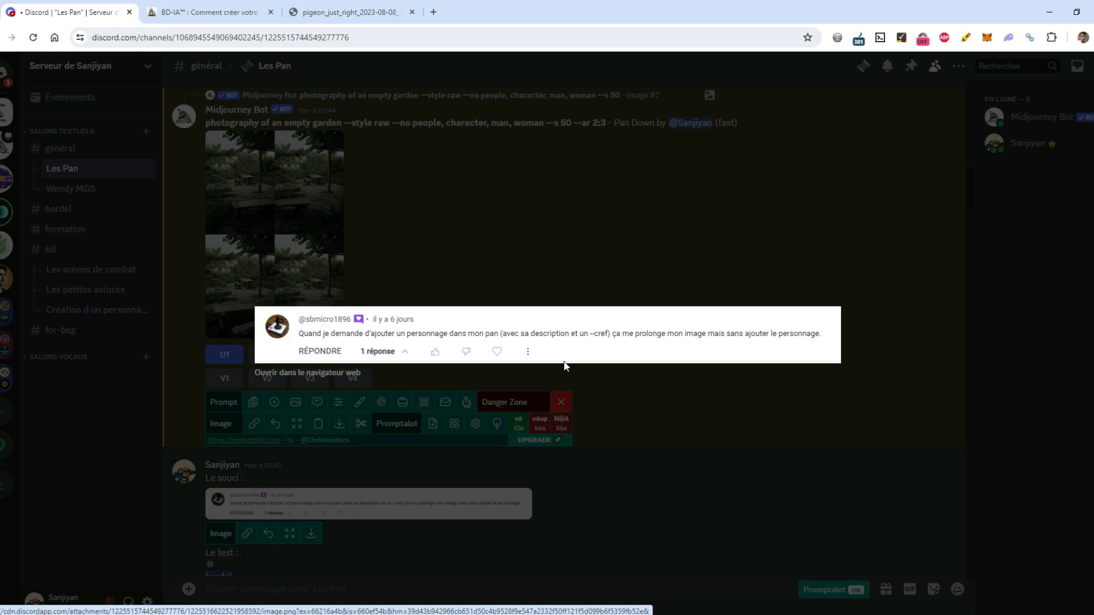
left_click(565, 365)
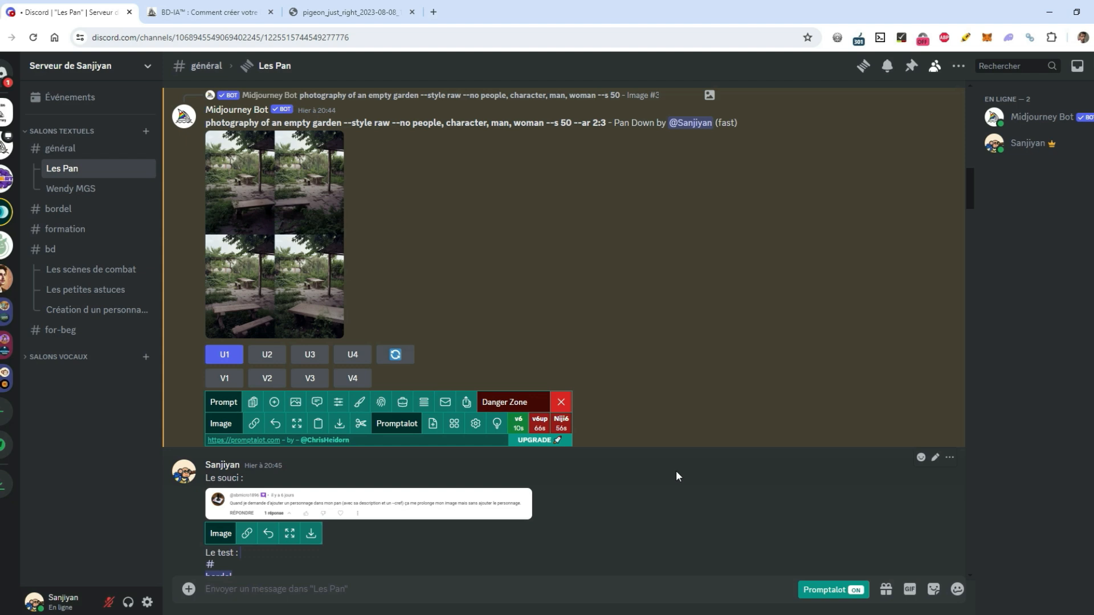
Step: Follow the test link to the bordel channel and enlarge the dark-haired man image
scroll(676, 471, "down", 1)
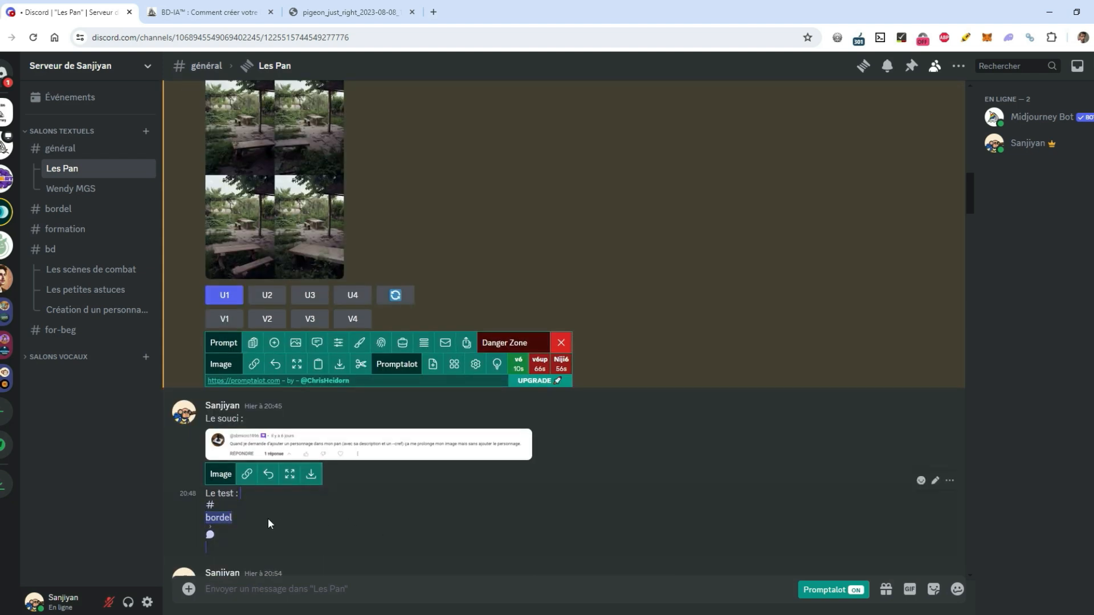
left_click(220, 517)
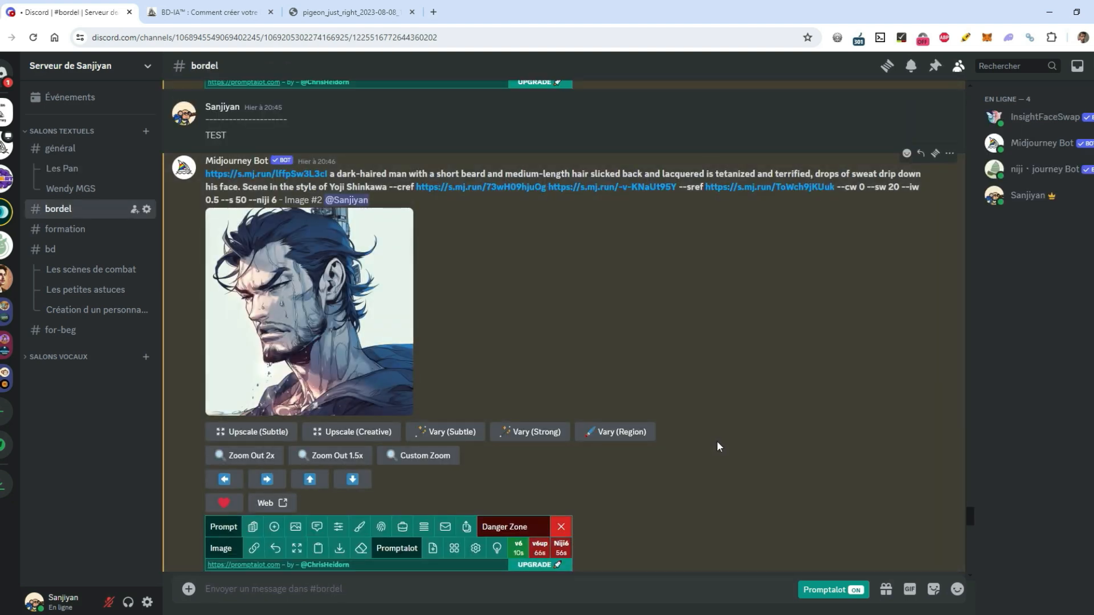
left_click(298, 336)
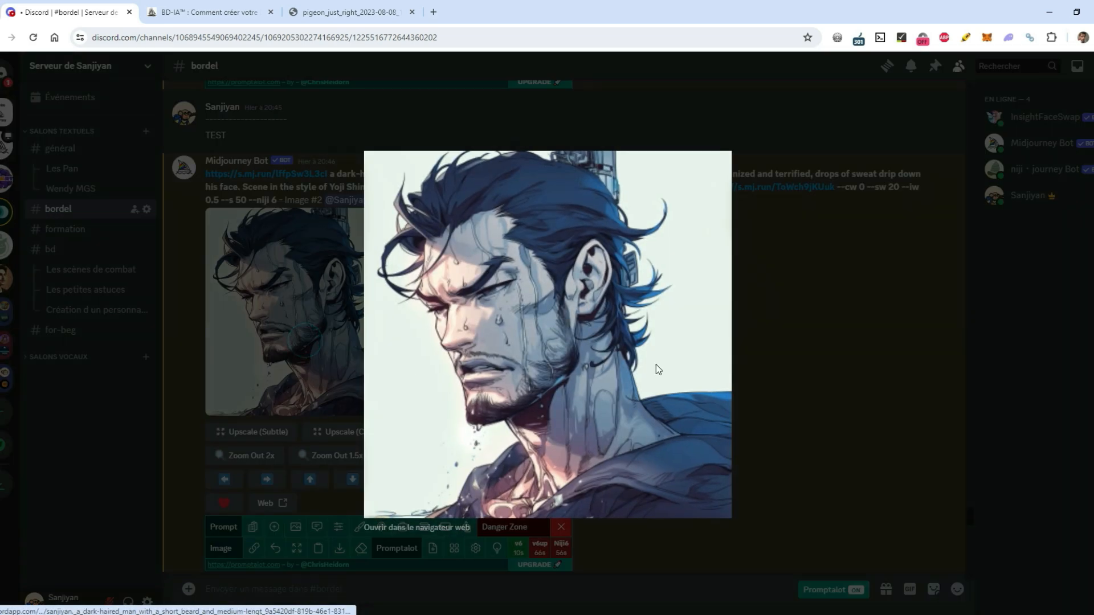
left_click(832, 380)
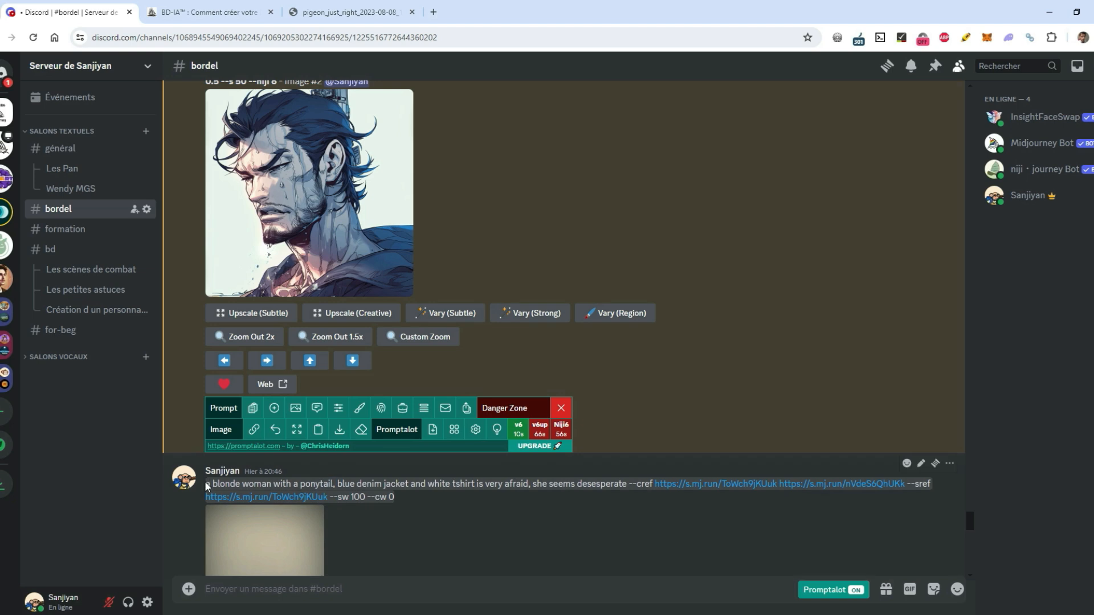
Step: Read the blonde woman prompt and view its first --cref character reference image
triple_click(207, 484)
left_click(308, 482)
left_click(379, 485)
left_click(529, 485)
left_click_drag(478, 484, 576, 484)
left_click(598, 485)
left_click(736, 483)
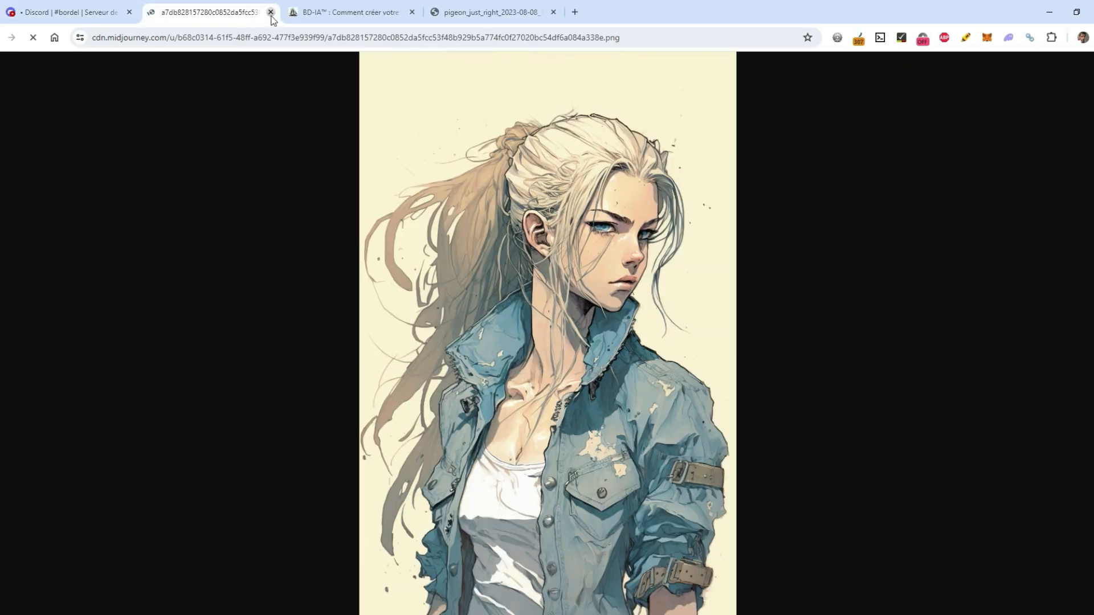
key("ctrl+w")
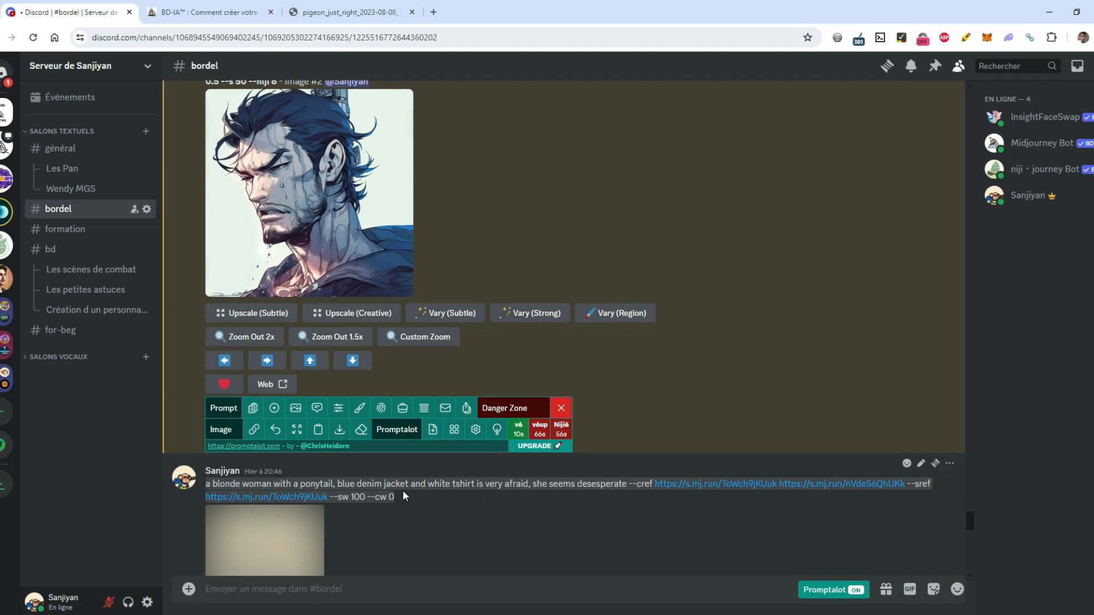
Step: Copy the blonde woman prompt ending in --sw 100 --cw 0 and submit it as the Pan Left prompt for the dark-haired man image
left_click_drag(393, 496, 207, 483)
key("ctrl+c")
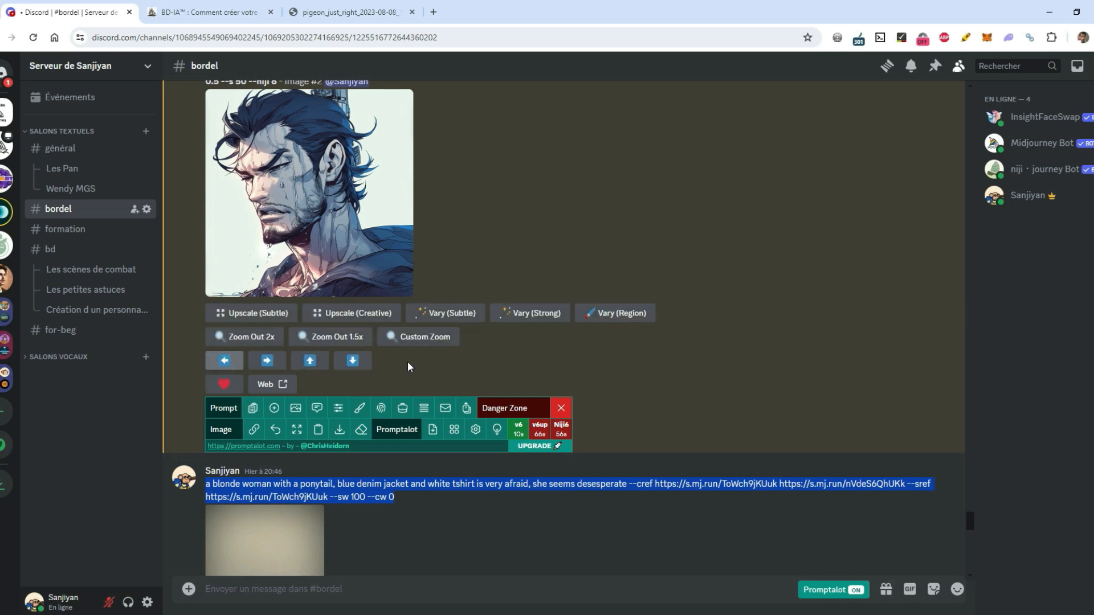
left_click(224, 360)
key("ctrl+a")
key("ctrl+v")
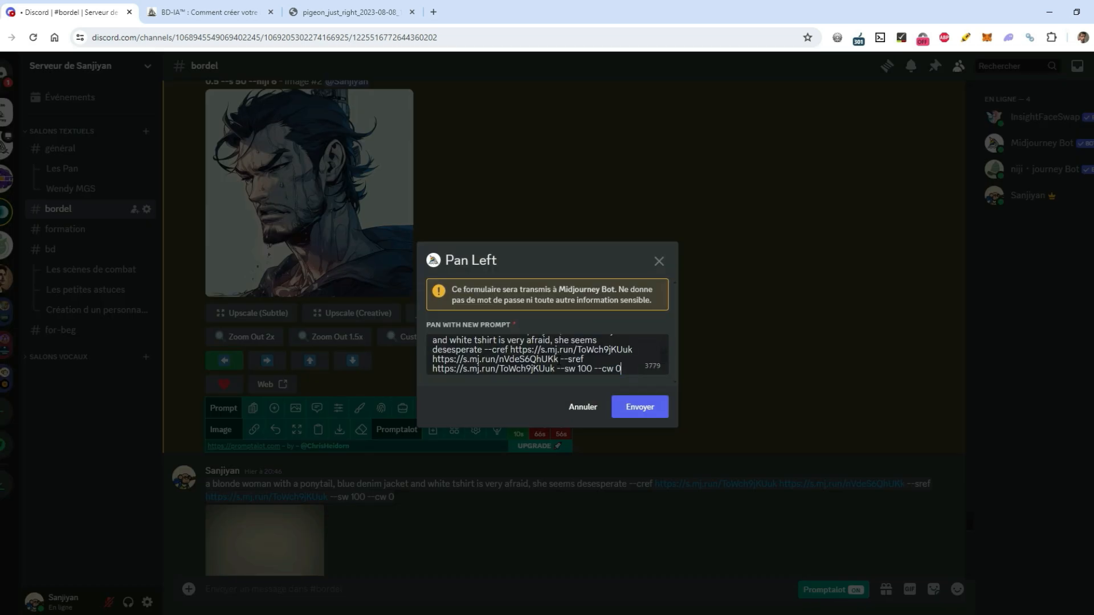
left_click(640, 408)
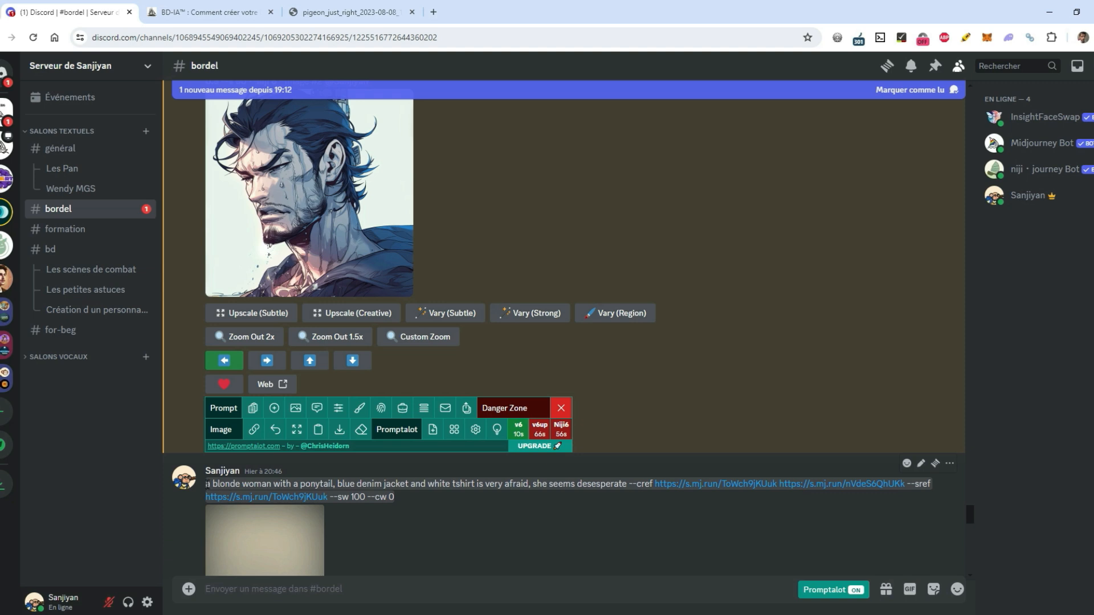
Step: Recheck the start of the blonde woman prompt and enlarge its Pan Left result grid
left_click_drag(206, 483, 377, 484)
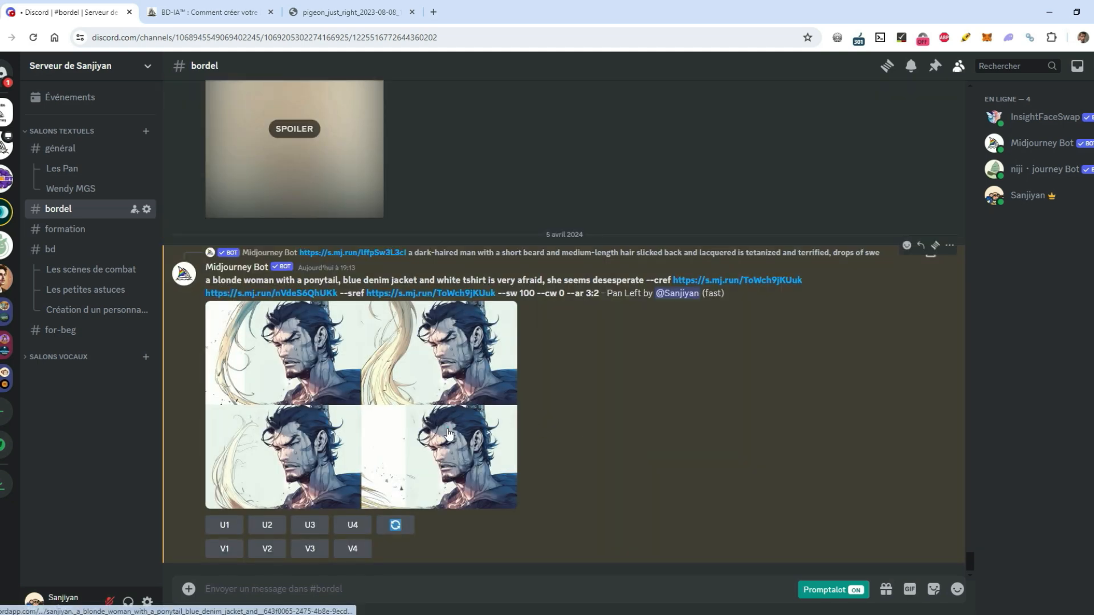
left_click(448, 433)
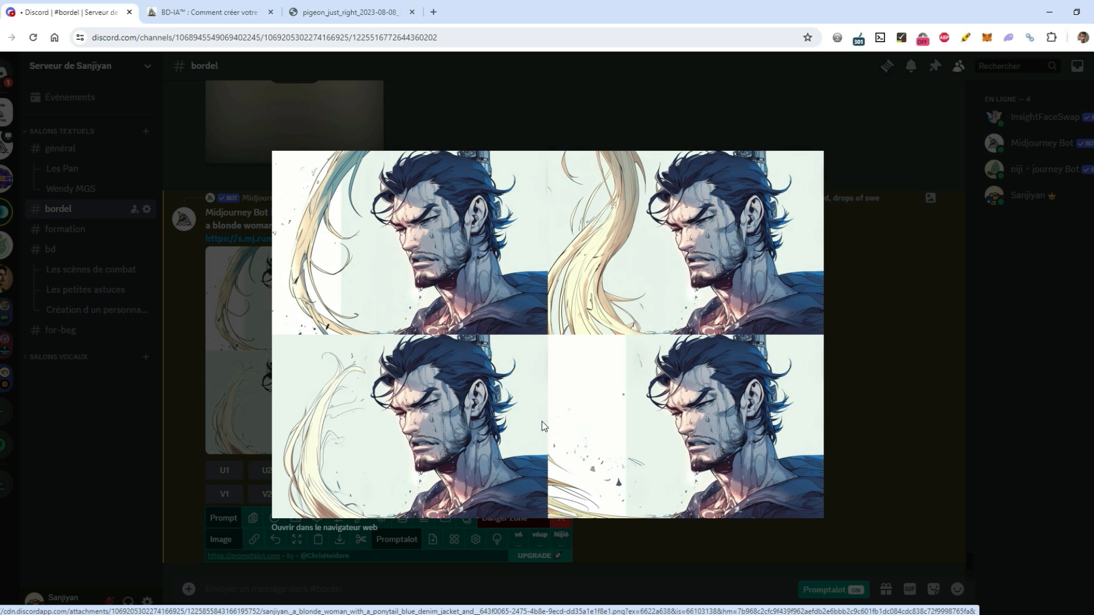
left_click(970, 474)
Step: Examine the second prompt, which opens with "An anxious man and woman" before describing the blonde woman
scroll(525, 378, "down", 5)
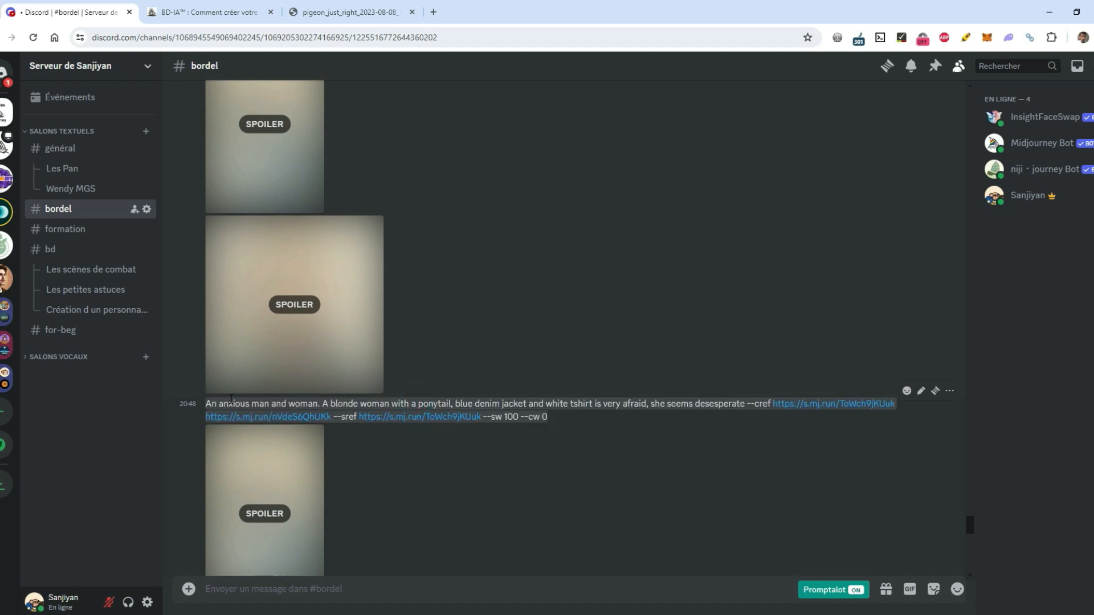
left_click_drag(207, 405, 319, 403)
left_click(318, 402)
left_click_drag(207, 403, 269, 403)
left_click(271, 403)
left_click_drag(323, 404, 738, 409)
left_click(741, 407)
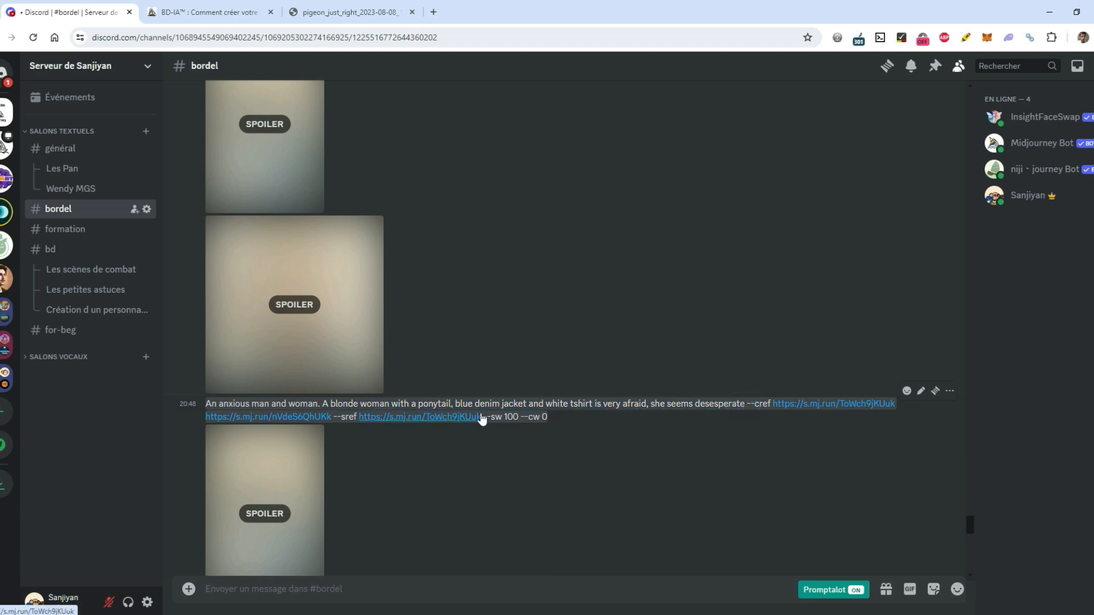
scroll(559, 393, "up", 1)
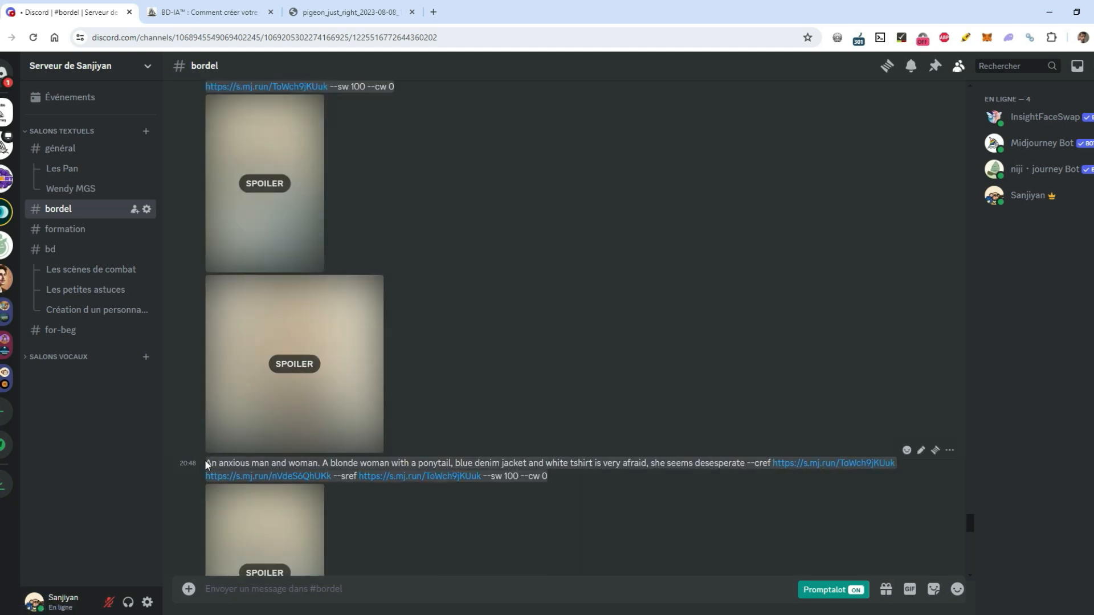
left_click_drag(208, 462, 318, 462)
left_click(317, 463)
Step: Submit the full "An anxious man and woman" prompt with --sw 100 --cw 0 as a new Pan Left of the dark-haired man image
left_click_drag(207, 462, 522, 475)
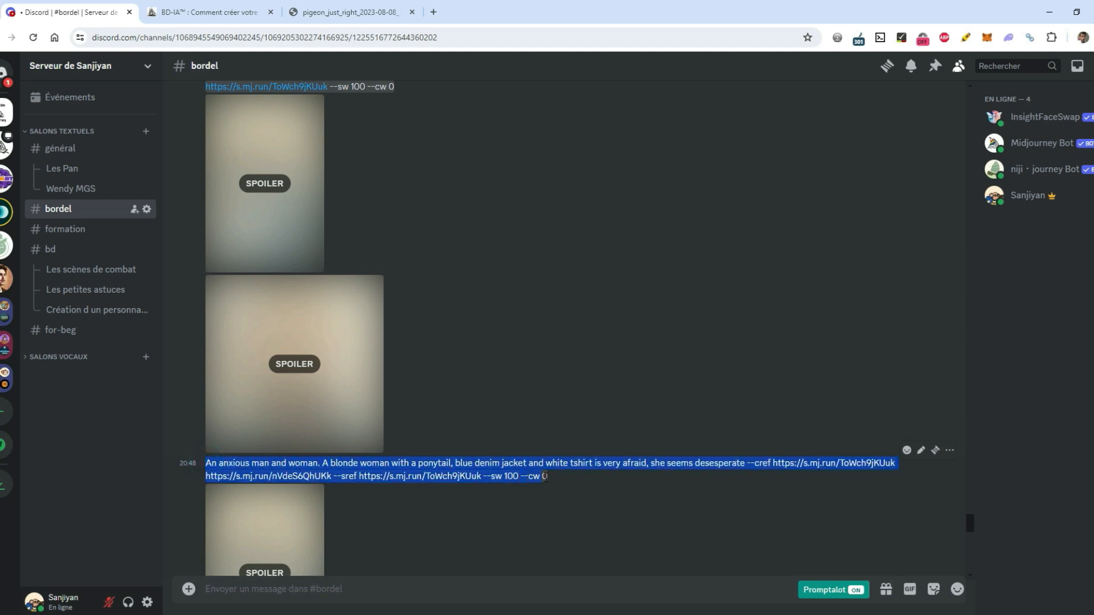
scroll(513, 456, "up", 10)
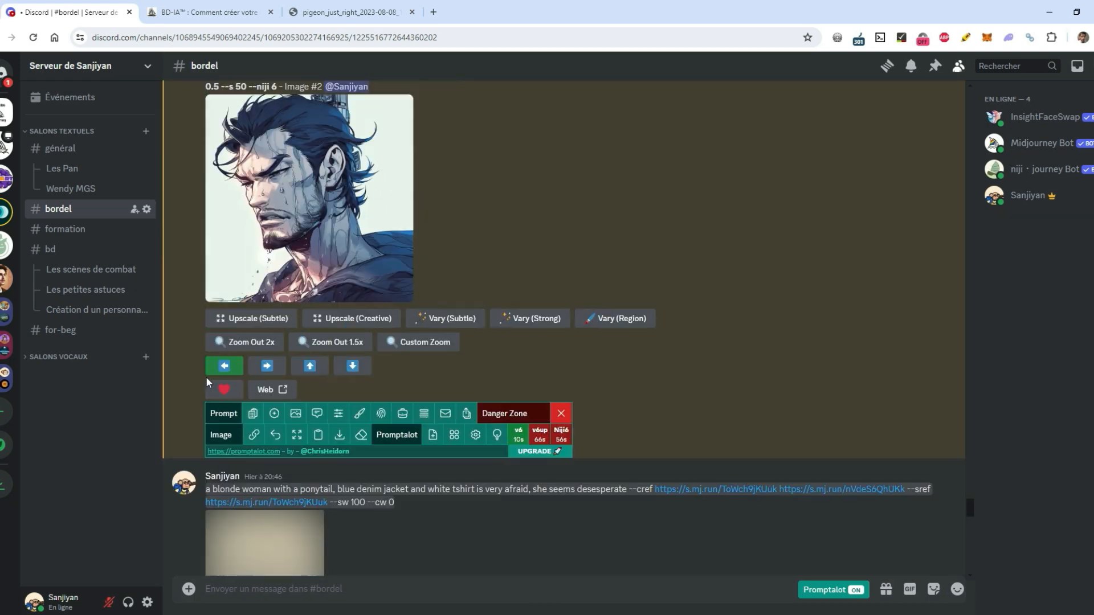
left_click(224, 368)
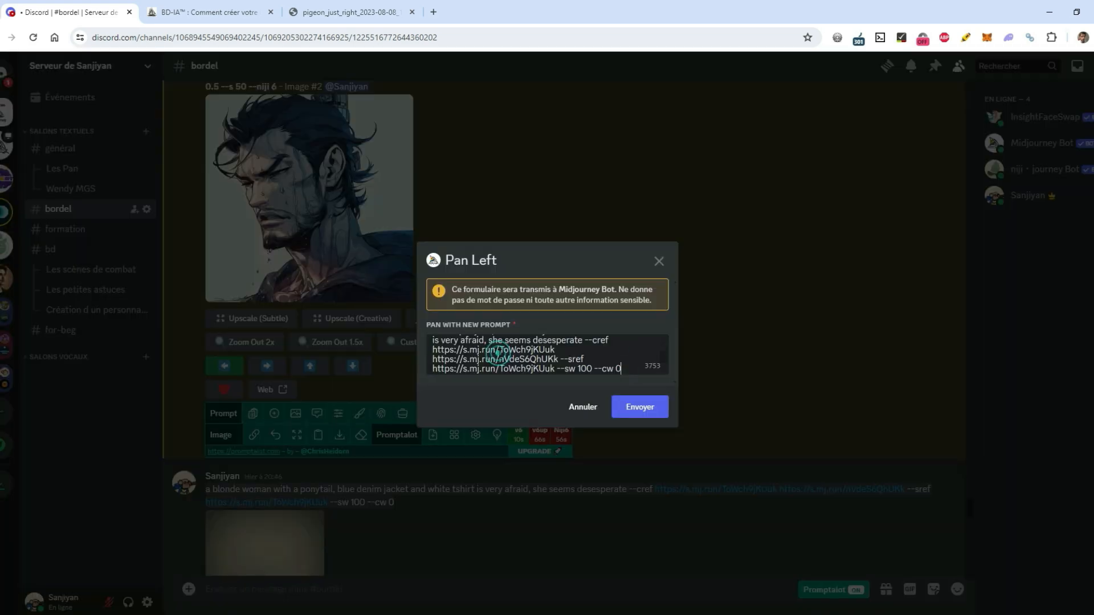
left_click(645, 406)
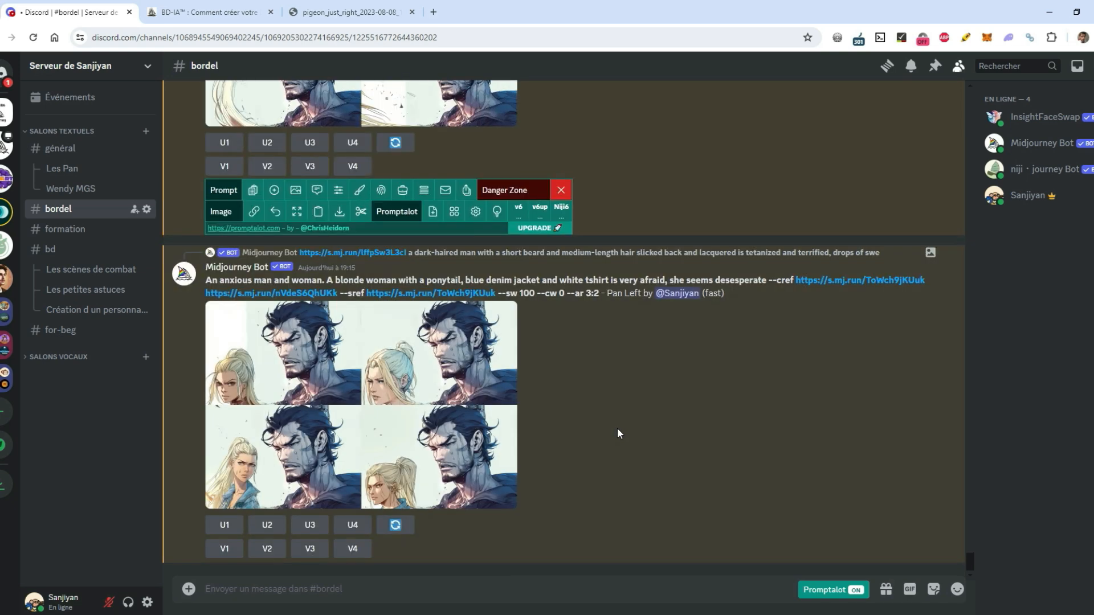
Step: Compare the two Pan Left result grids and enlarge the "An anxious man and woman" one
scroll(619, 433, "up", 5)
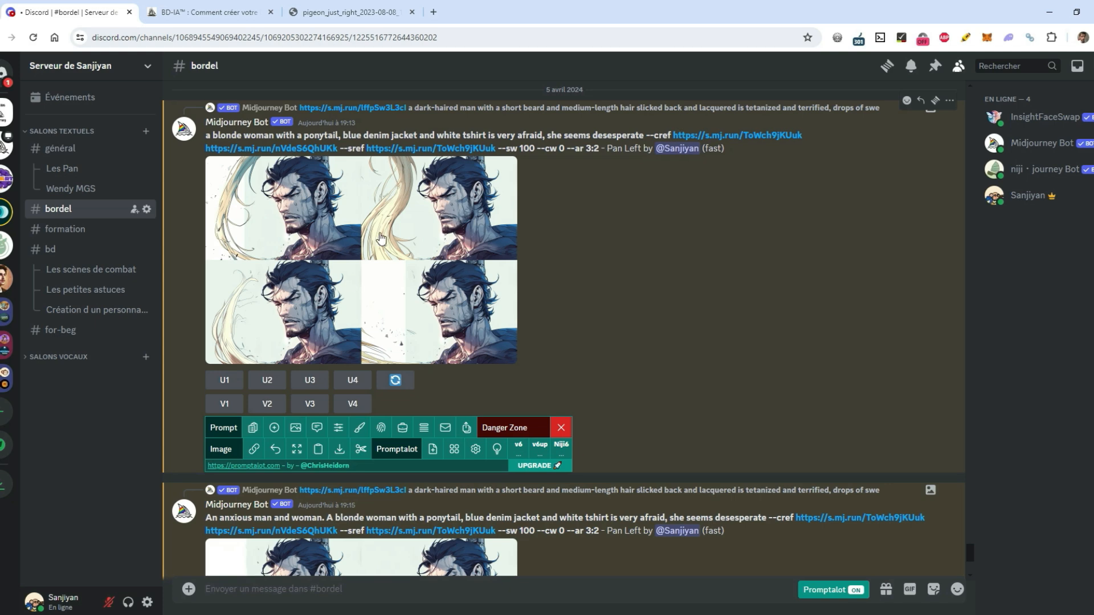
scroll(389, 299, "down", 5)
left_click(404, 349)
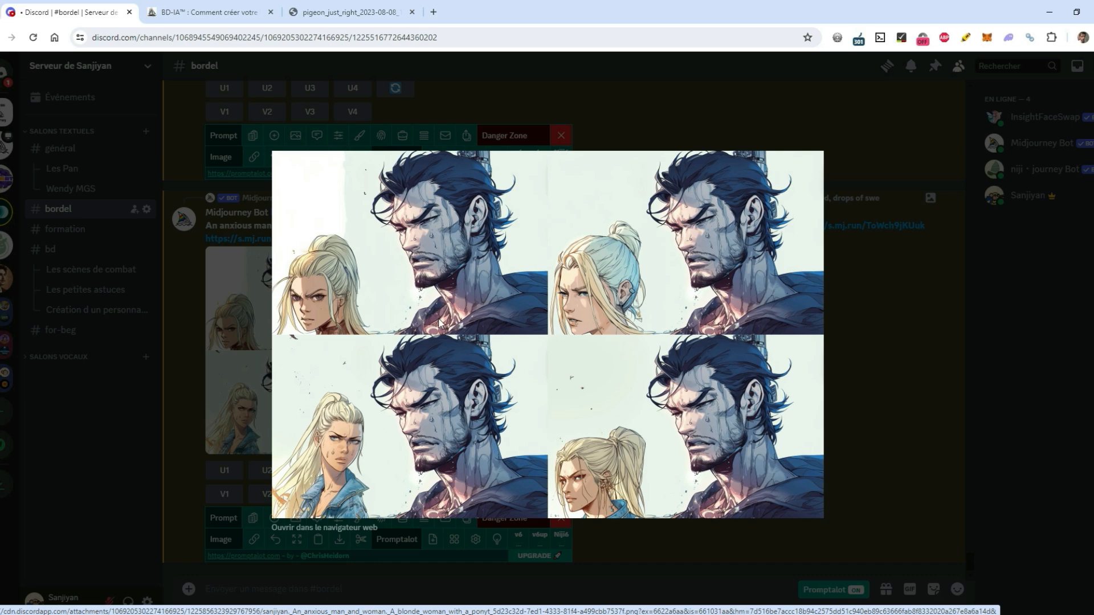
key("Escape")
Step: Examine the third prompt, which starts with "in the background" and describes the blonde woman next to a dark haired anxious man
scroll(675, 395, "up", 10)
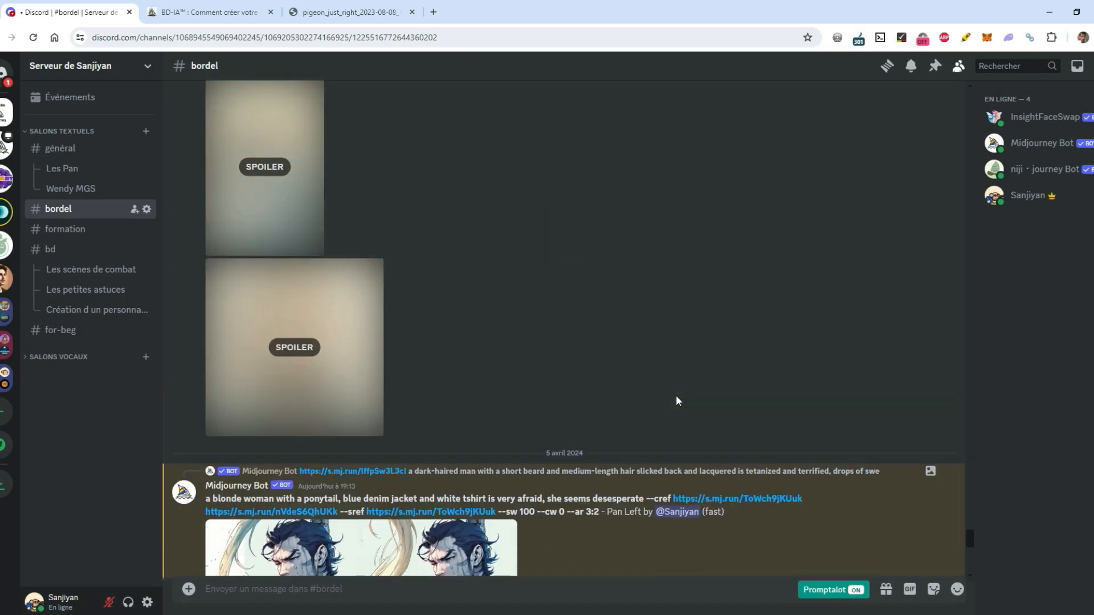
scroll(676, 394, "up", 5)
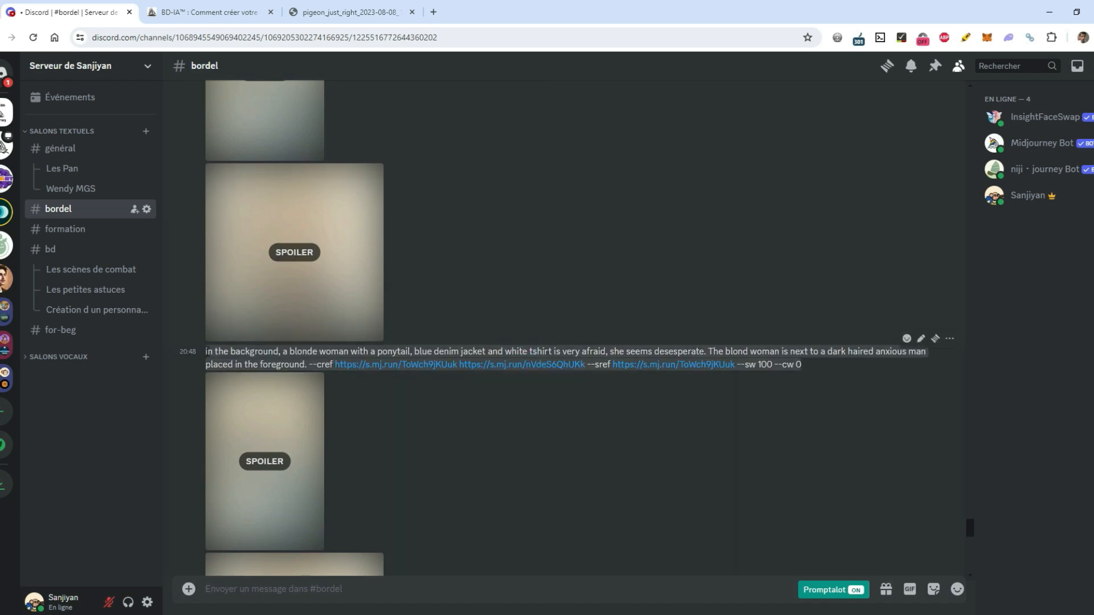
left_click_drag(206, 351, 584, 347)
left_click_drag(694, 348, 916, 352)
left_click(707, 352)
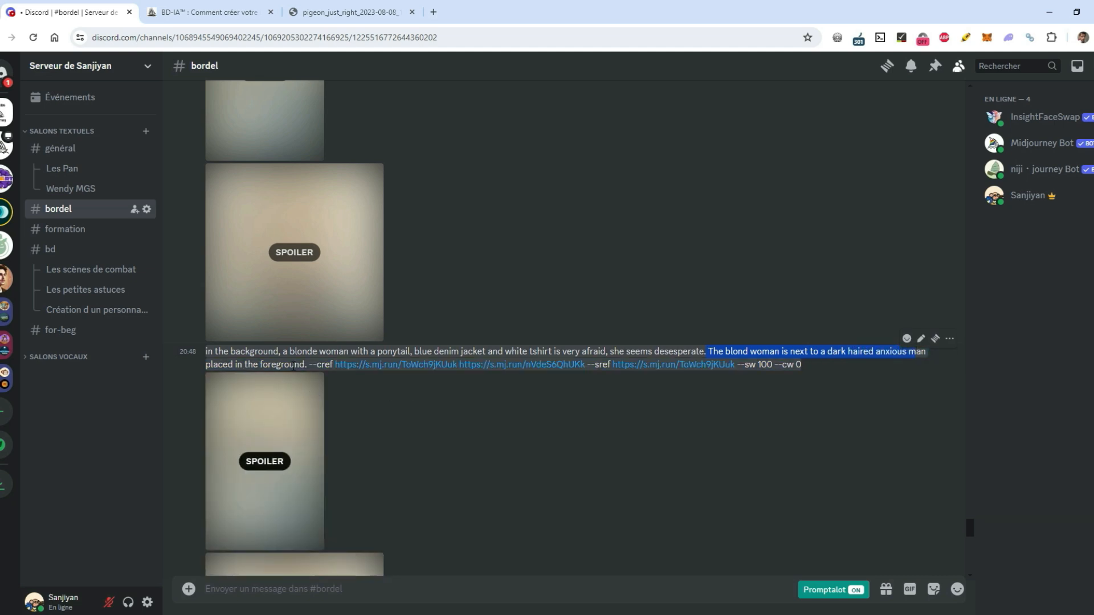
left_click(227, 364)
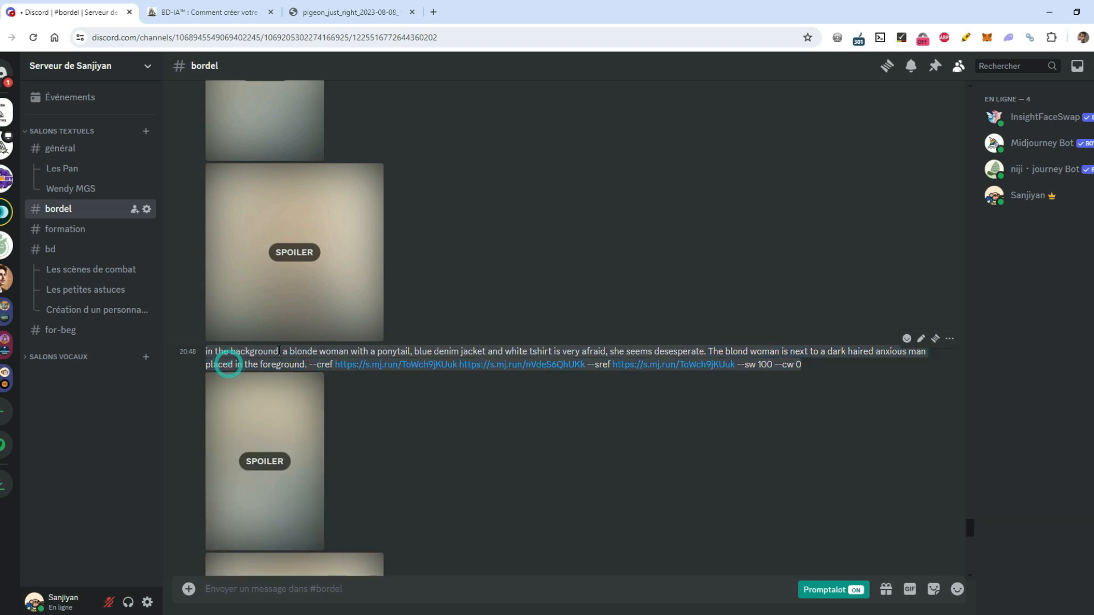
left_click_drag(279, 351, 205, 352)
left_click(454, 448)
left_click_drag(288, 351, 393, 354)
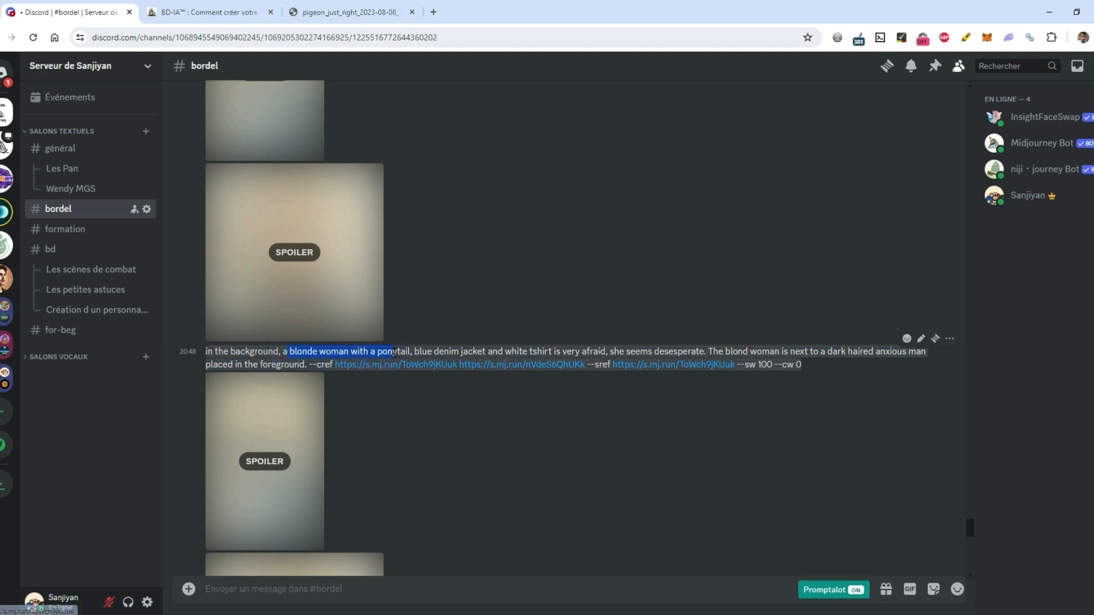
left_click(393, 353)
Step: Submit the full "in the background, a blonde woman" prompt with --sw 100 --cw 0 as a new Pan Left of the dark-haired man image
left_click_drag(802, 365, 208, 352)
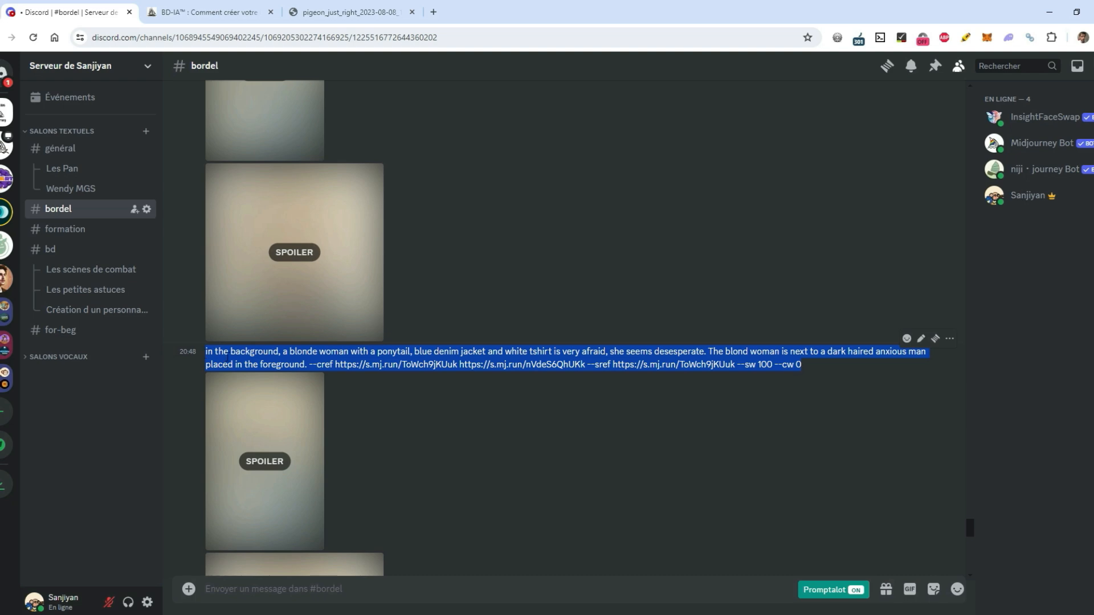
scroll(548, 383, "up", 10)
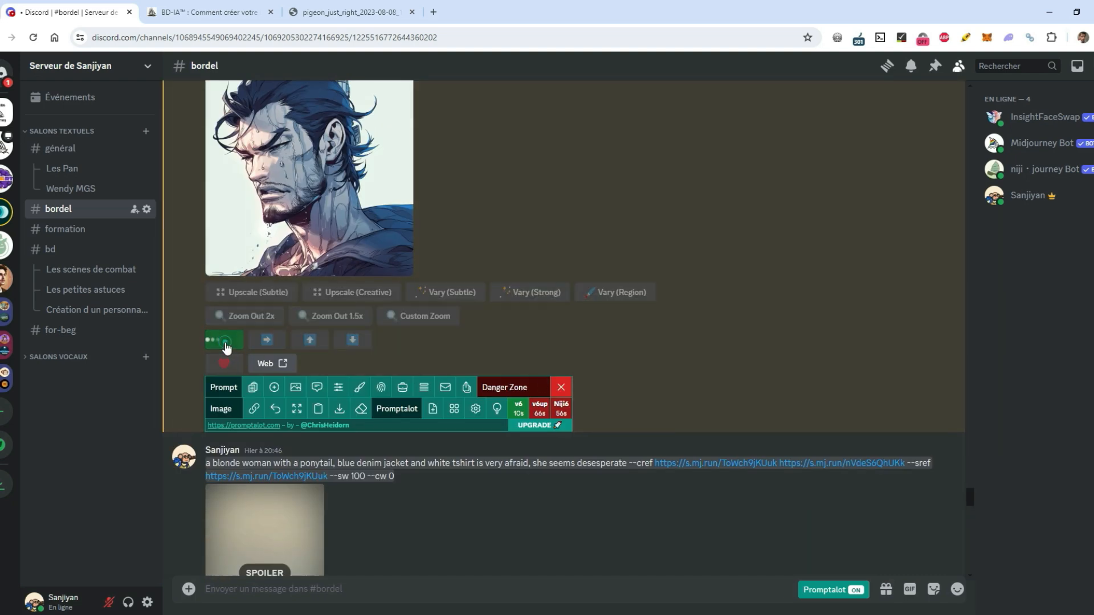
left_click(224, 340)
key("ctrl+a")
key("ctrl+v")
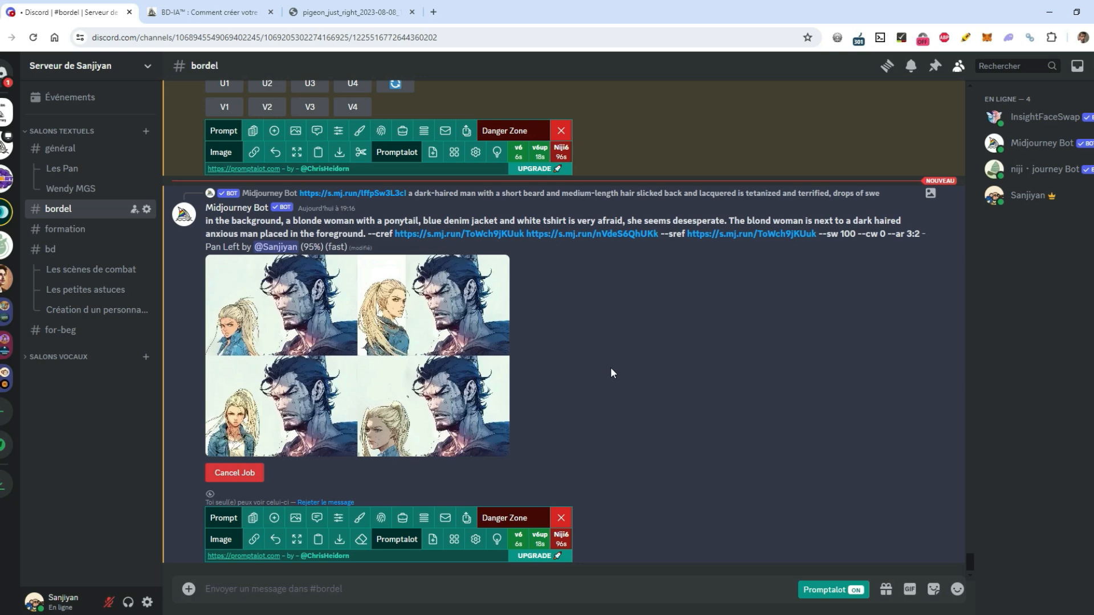
Step: Enlarge the "in the background" Pan Left grid and compare it with the "An anxious man and woman" grid
left_click(457, 390)
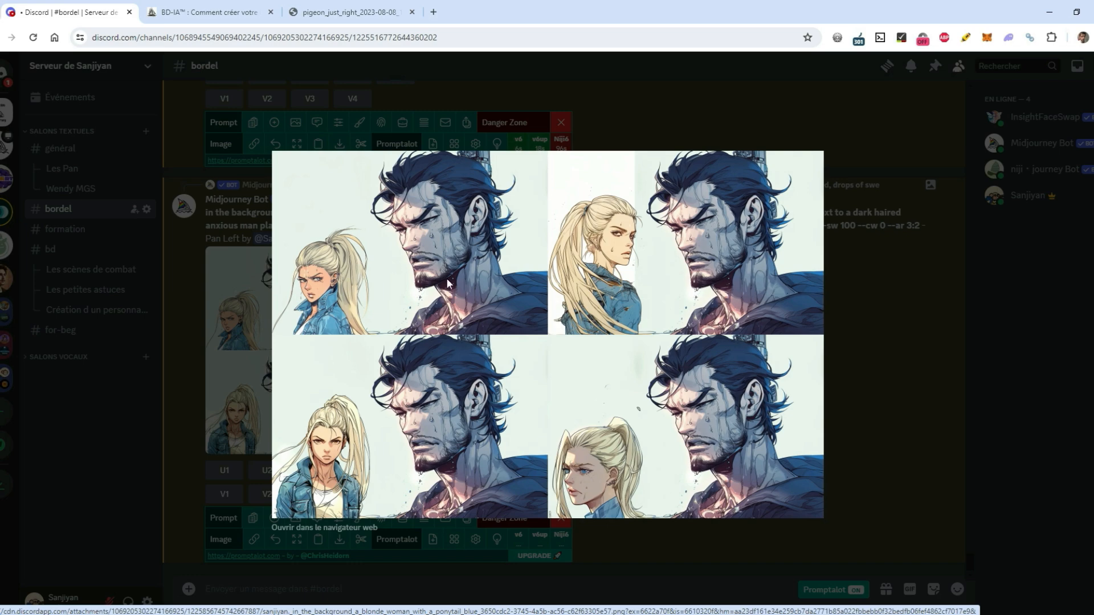
key("Escape")
left_click(414, 307)
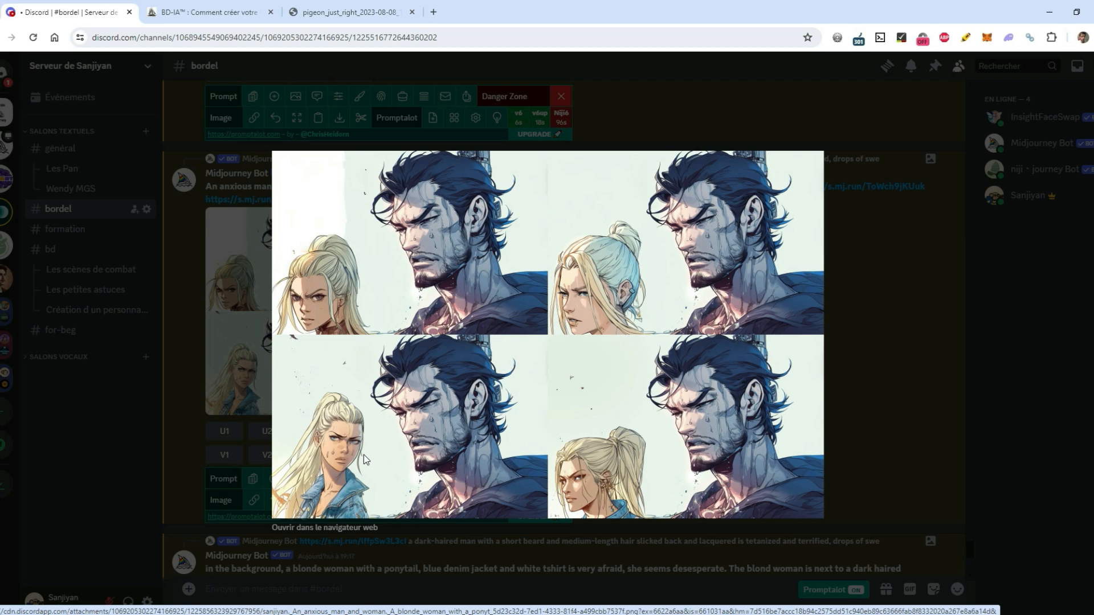
key("Escape")
scroll(312, 320, "down", 1)
left_click(313, 320)
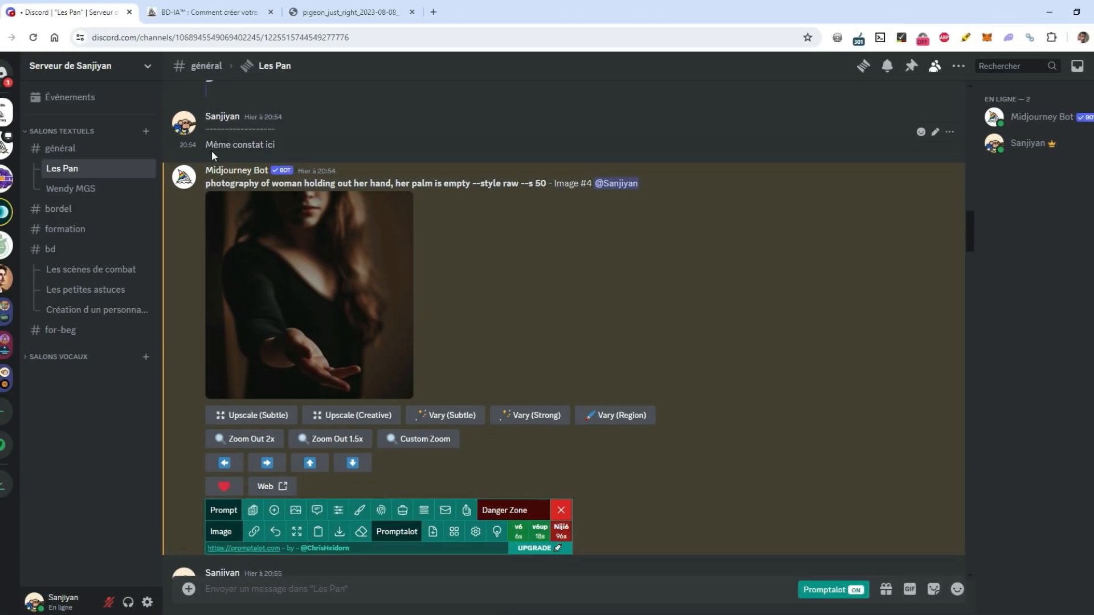
Step: In the Les Pan thread, examine the woman-holding-out-her-hand prompt, enlarge its image and call up Pan Left on it
left_click_drag(206, 145, 263, 145)
left_click(275, 146)
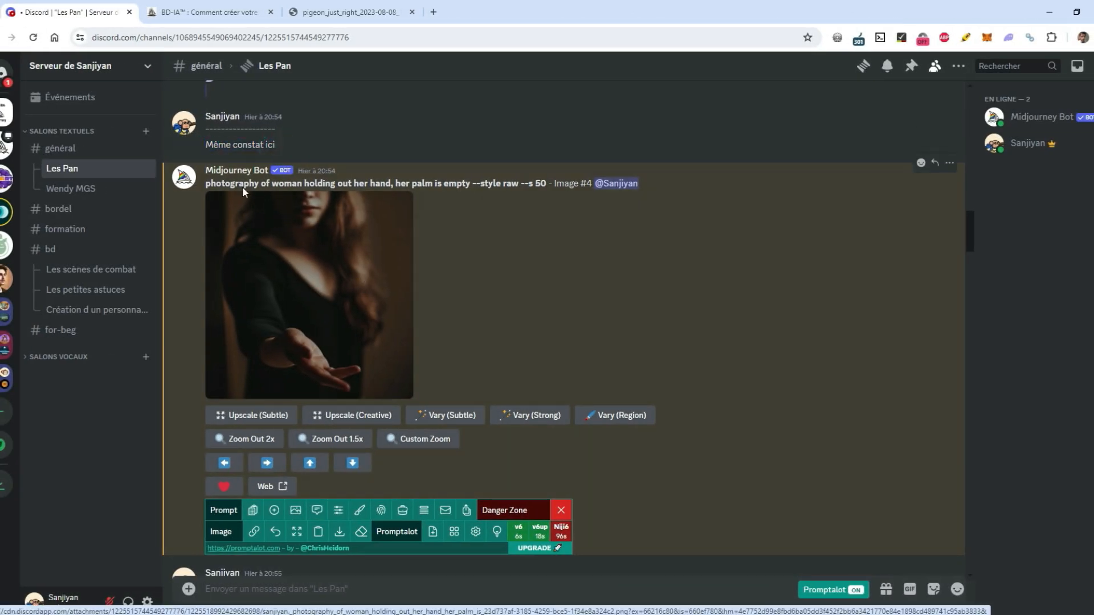
left_click_drag(206, 183, 393, 183)
left_click(495, 272)
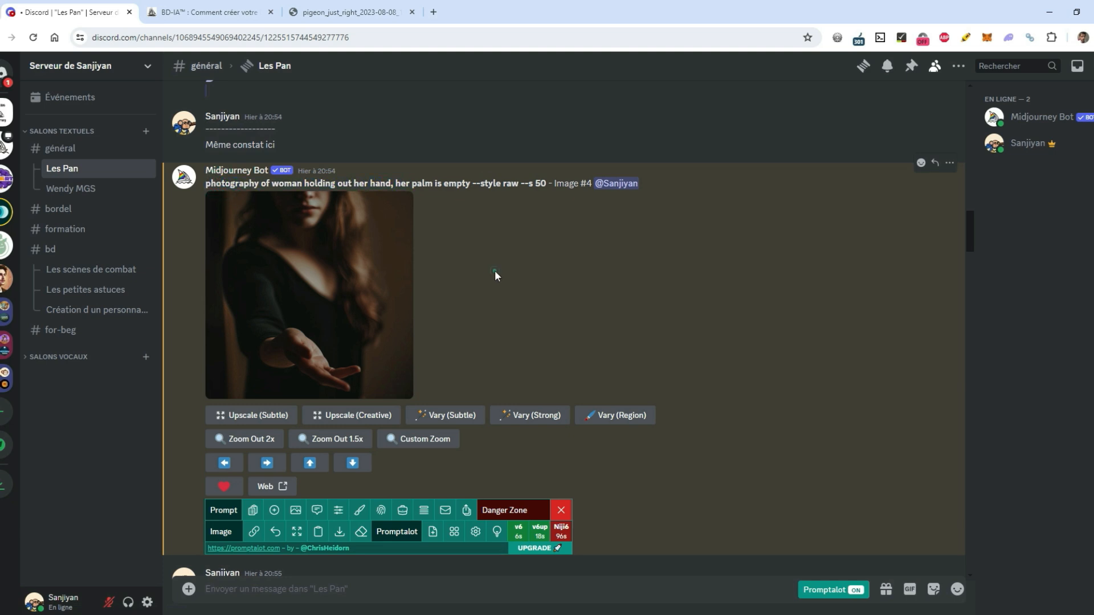
left_click(300, 263)
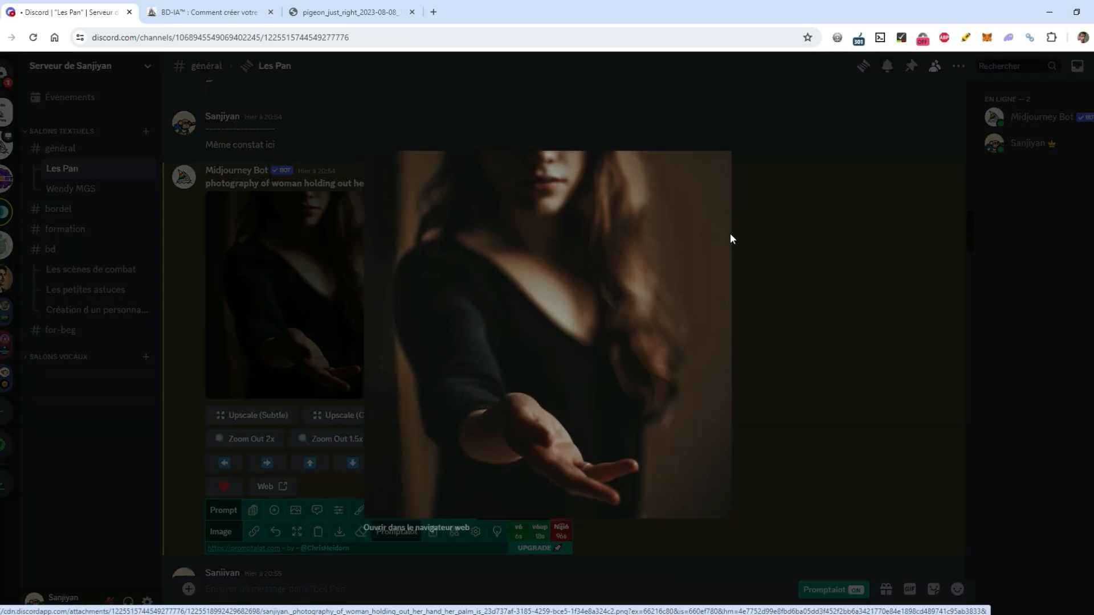
left_click(849, 417)
scroll(659, 364, "down", 1)
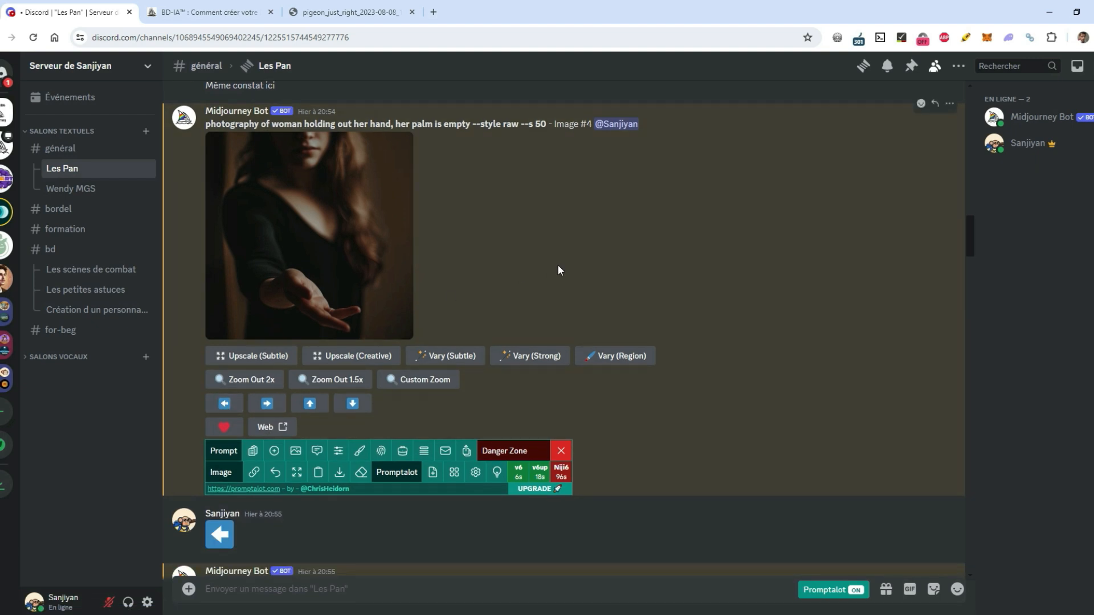
scroll(456, 336, "down", 1)
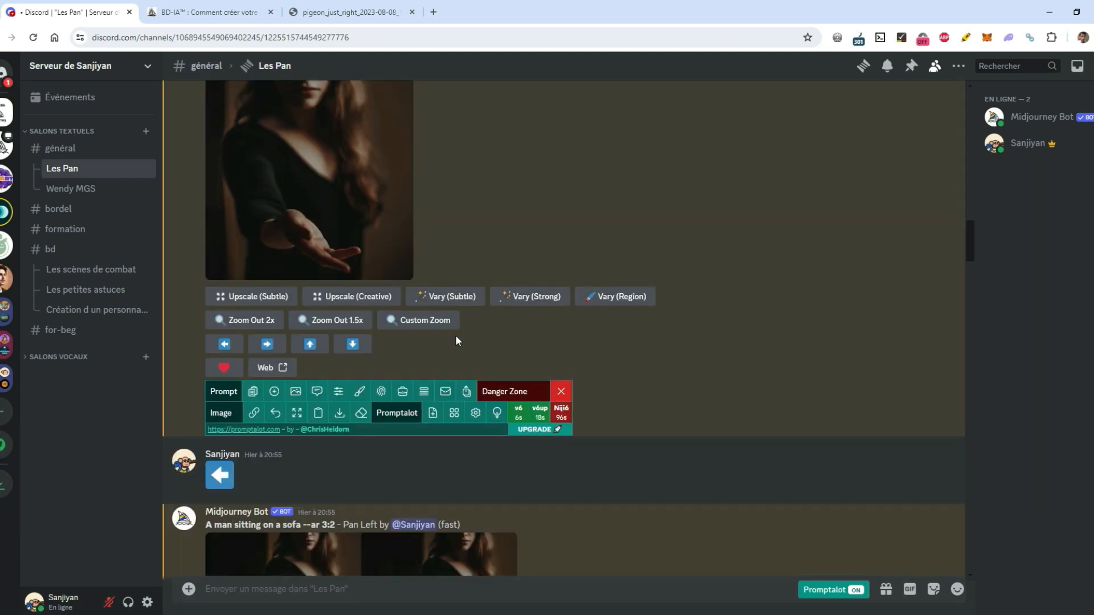
left_click(223, 344)
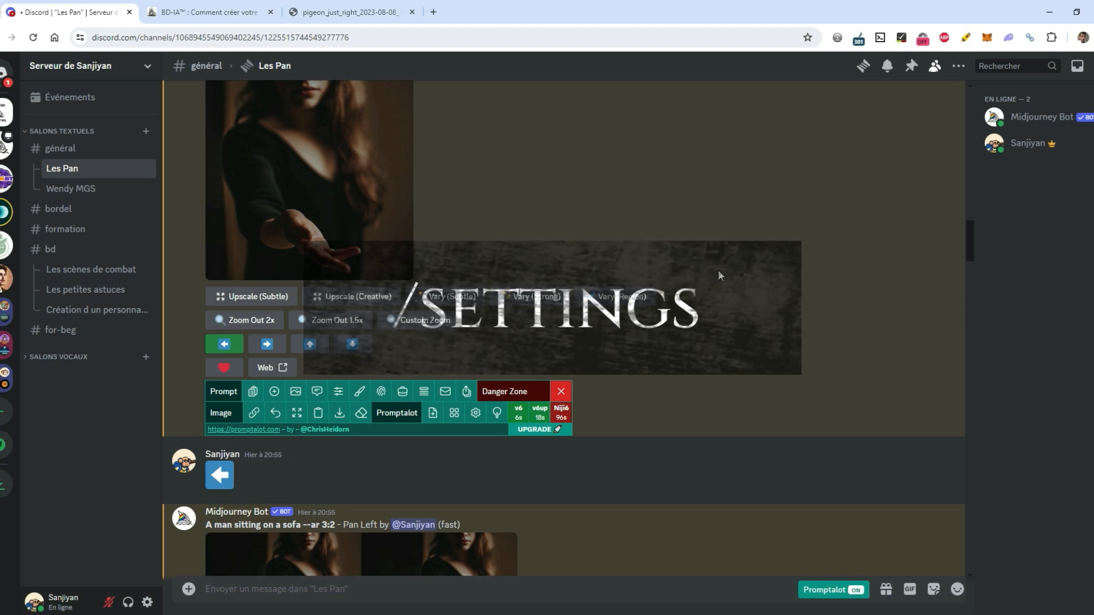
Step: Examine the "A man sitting on a sofa" Pan Left prompt and enlarge its result grid
scroll(651, 277, "down", 1)
scroll(652, 277, "down", 4)
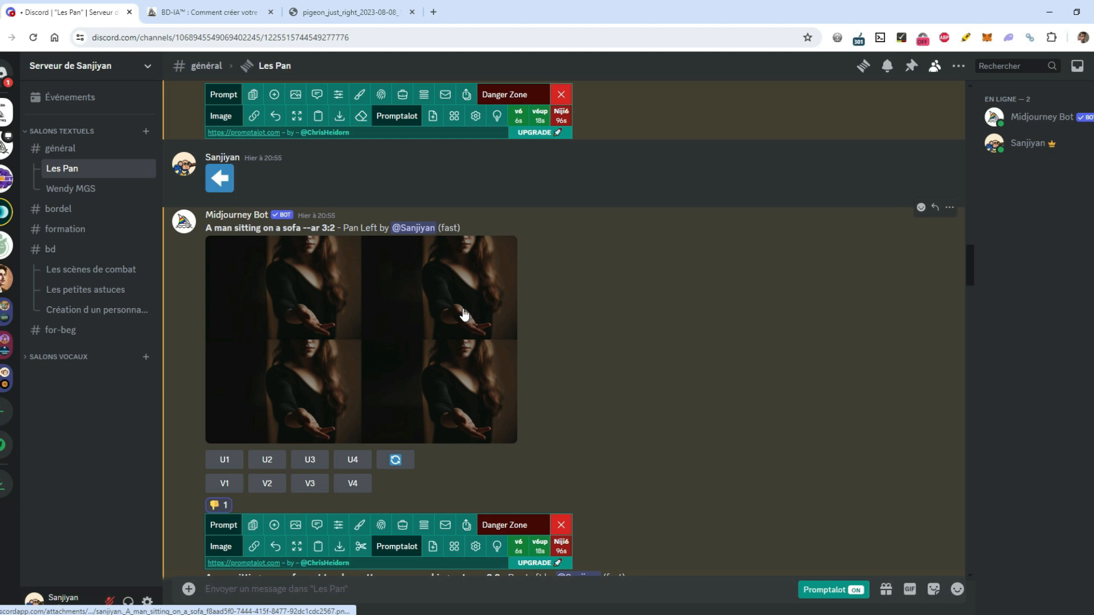
left_click_drag(205, 228, 300, 228)
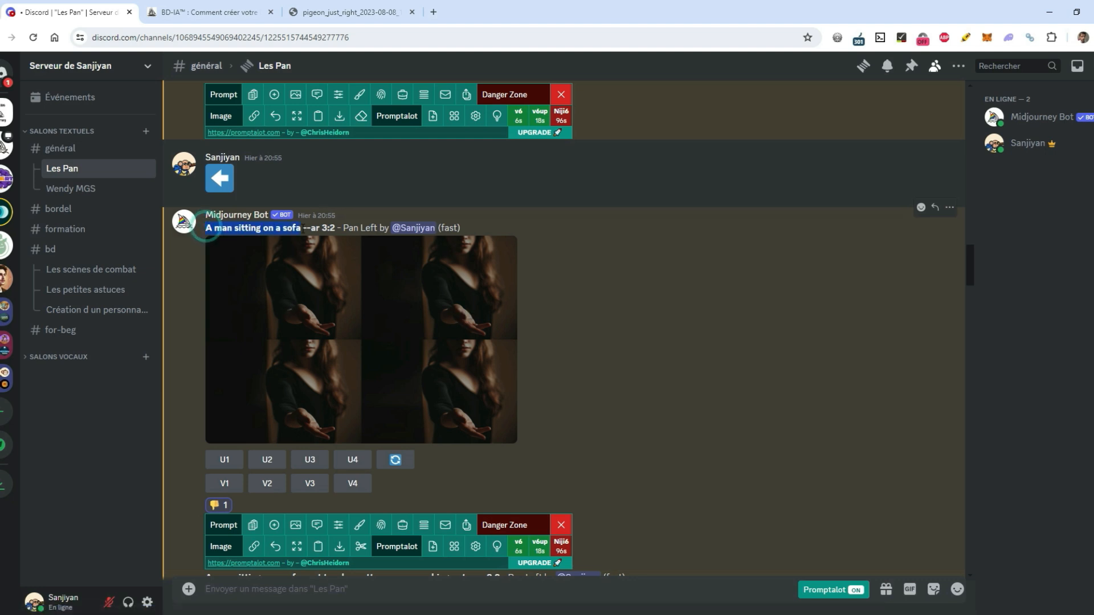
left_click(582, 287)
left_click_drag(207, 227, 300, 228)
left_click(370, 287)
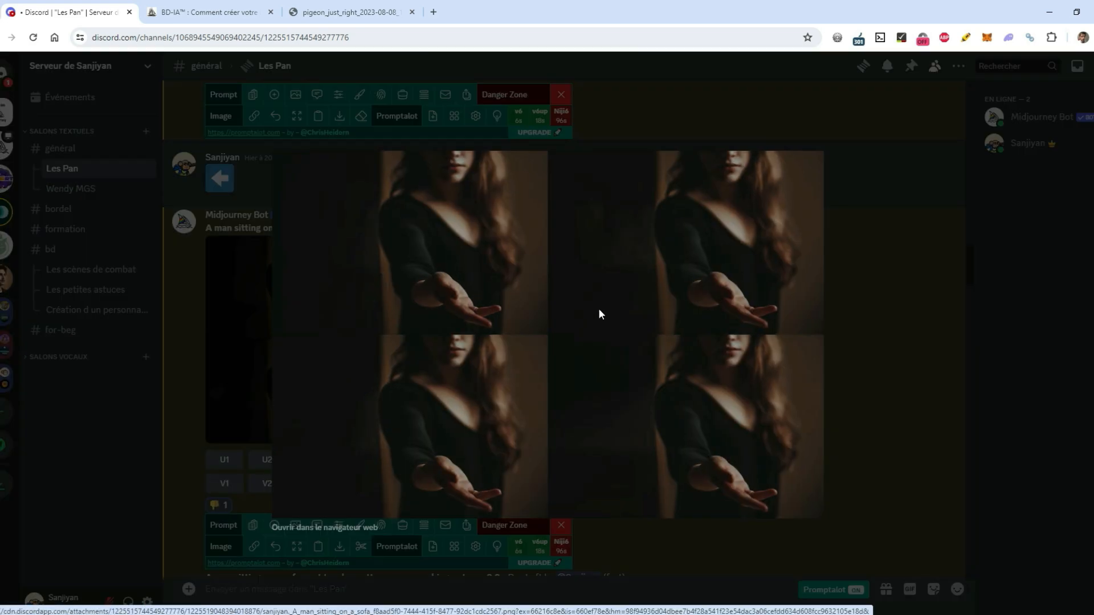
left_click(874, 409)
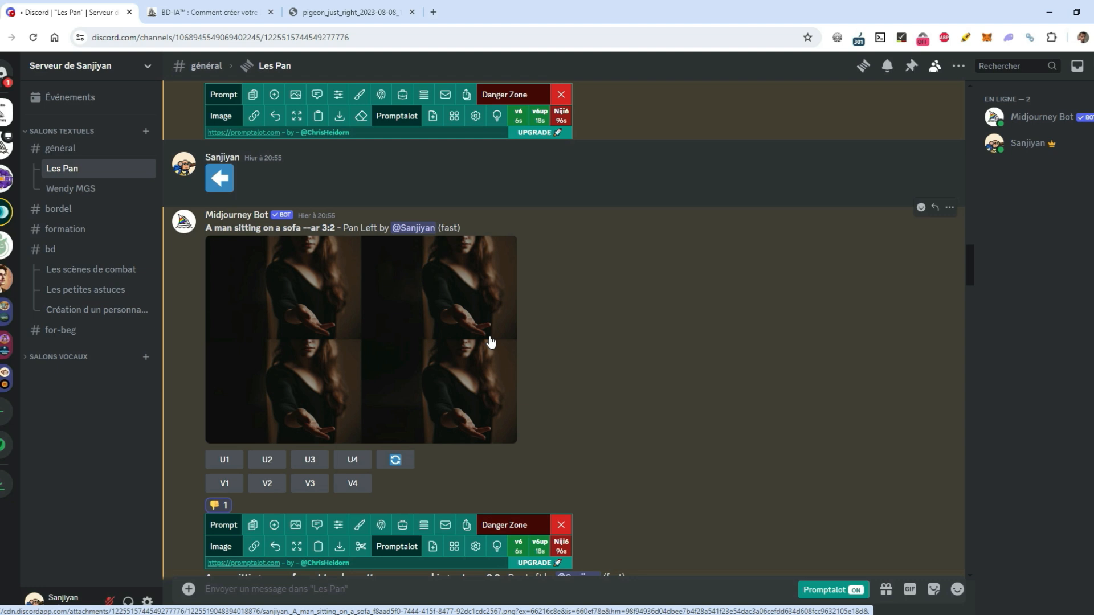
Step: Examine the "A man sitting on a sofa next to a brunette woman reaching out" prompt and enlarge its Pan Left grid
scroll(459, 317, "down", 5)
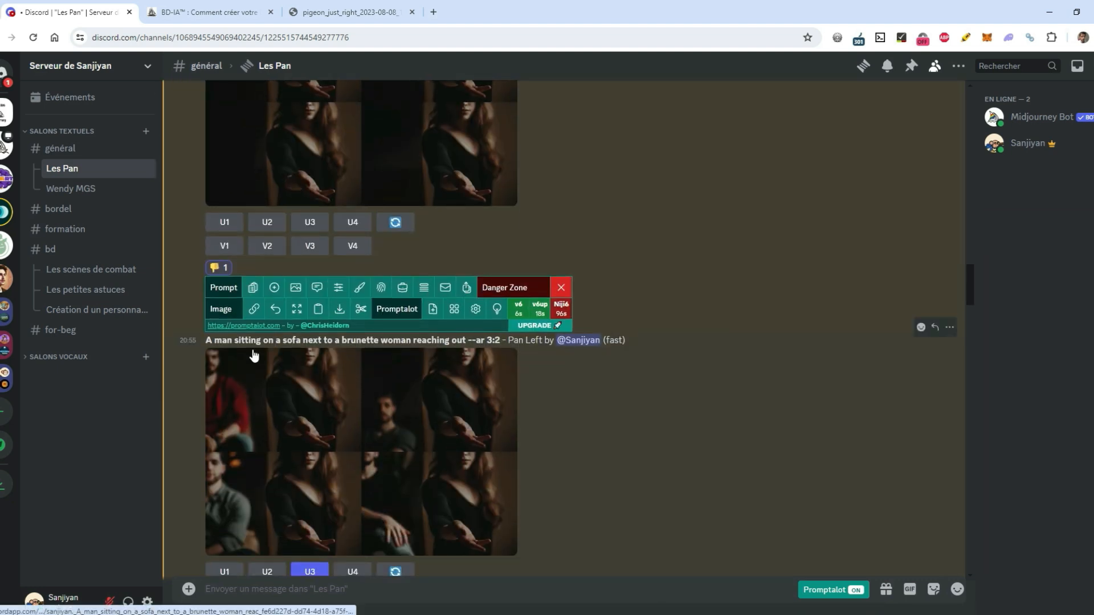
left_click_drag(205, 340, 465, 340)
left_click(301, 340)
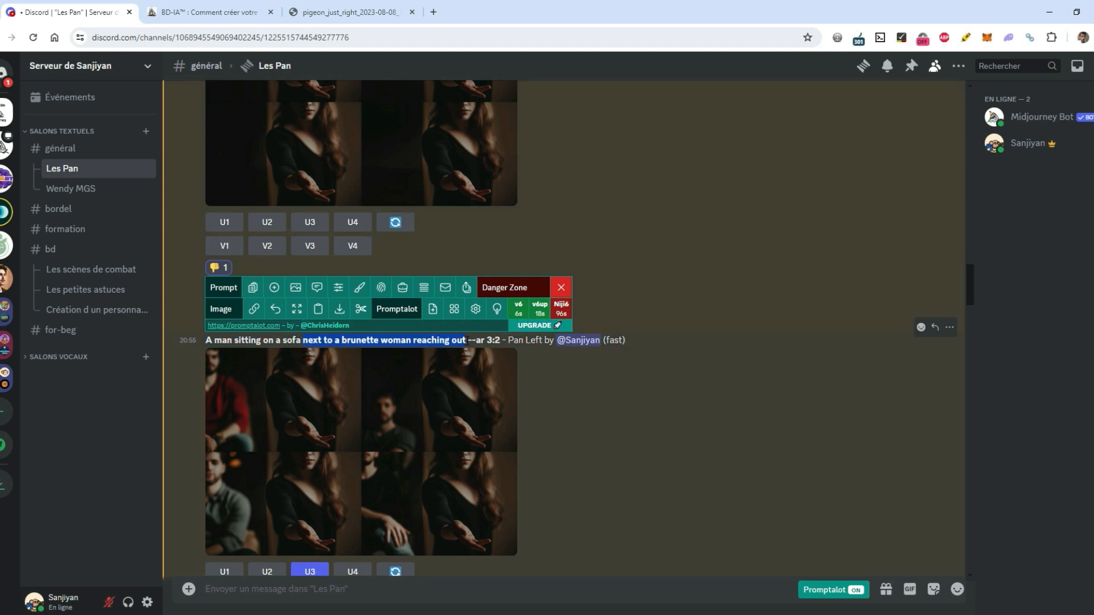
left_click(340, 418)
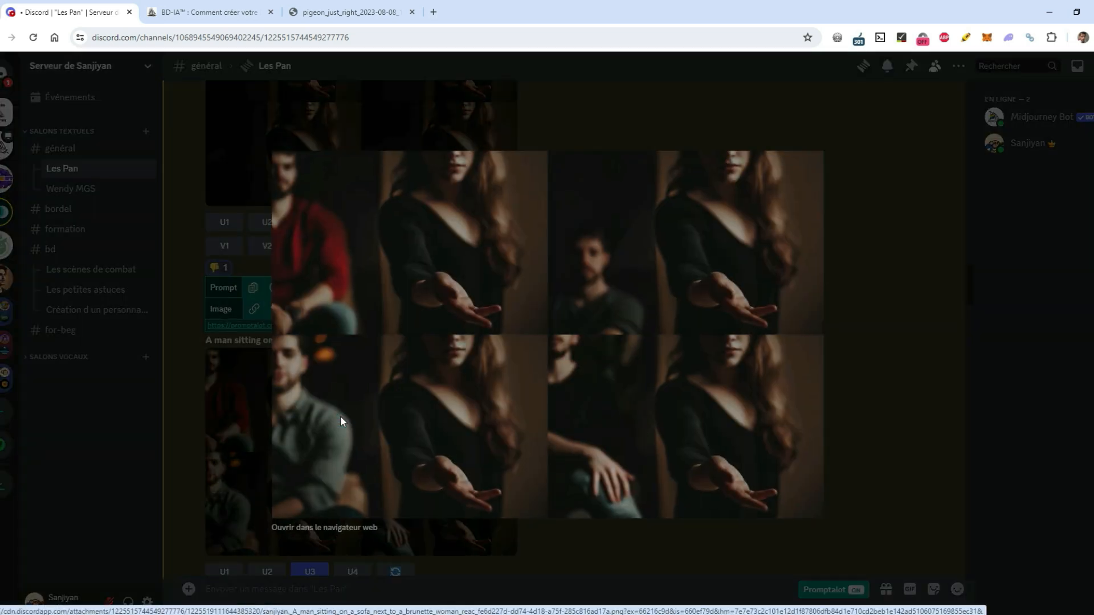
left_click(886, 438)
Step: Compare the two sofa prompts, highlighting the added phrase "next to a brunette woman reaching out"
scroll(564, 388, "up", 1)
scroll(564, 387, "up", 2)
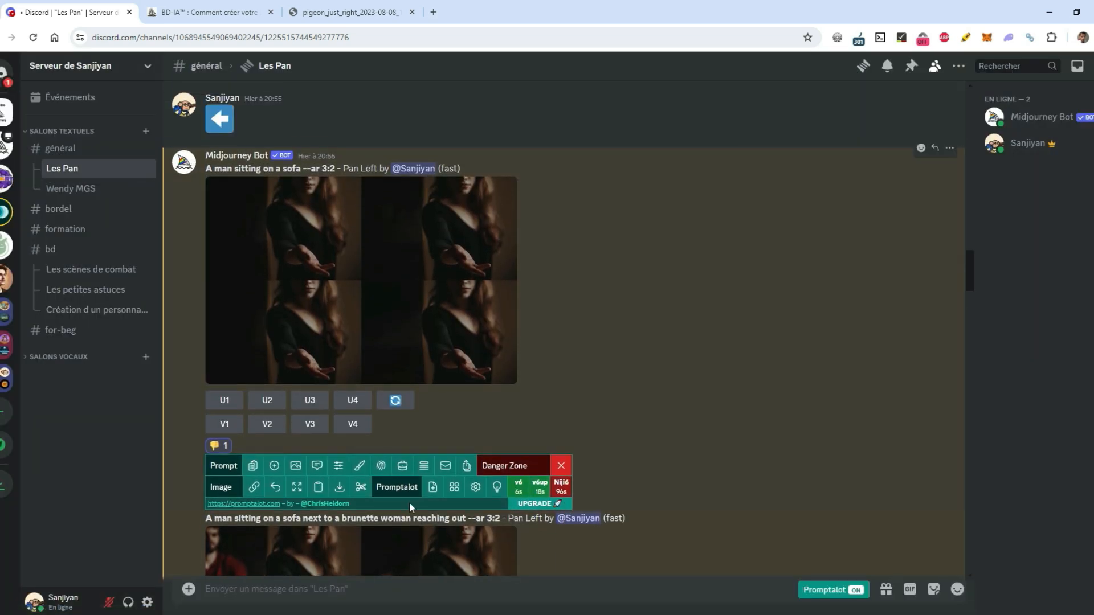
left_click_drag(465, 518, 303, 518)
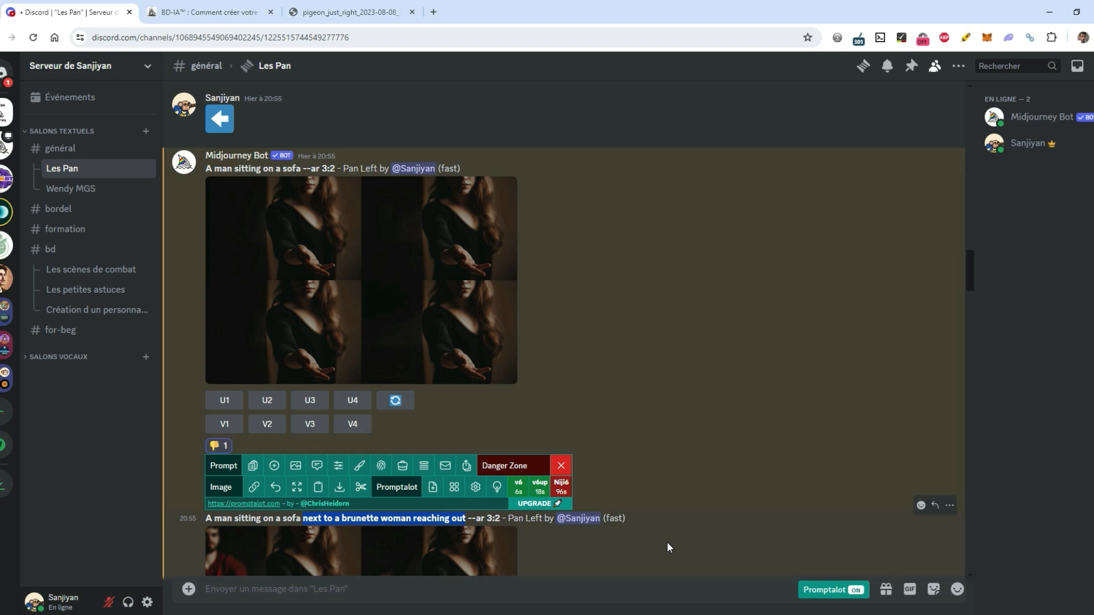
left_click(668, 545)
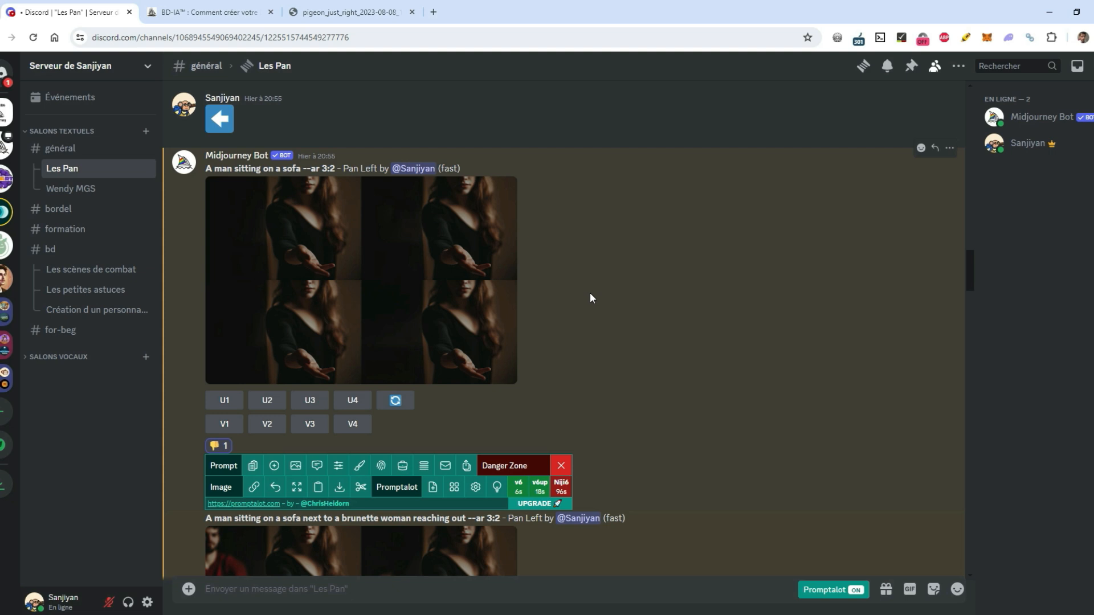
Step: Review the posted "Follow these steps" instructions and open the linked Multiple Characters (cref + pan) thread on the Midjourney server
scroll(590, 297, "down", 10)
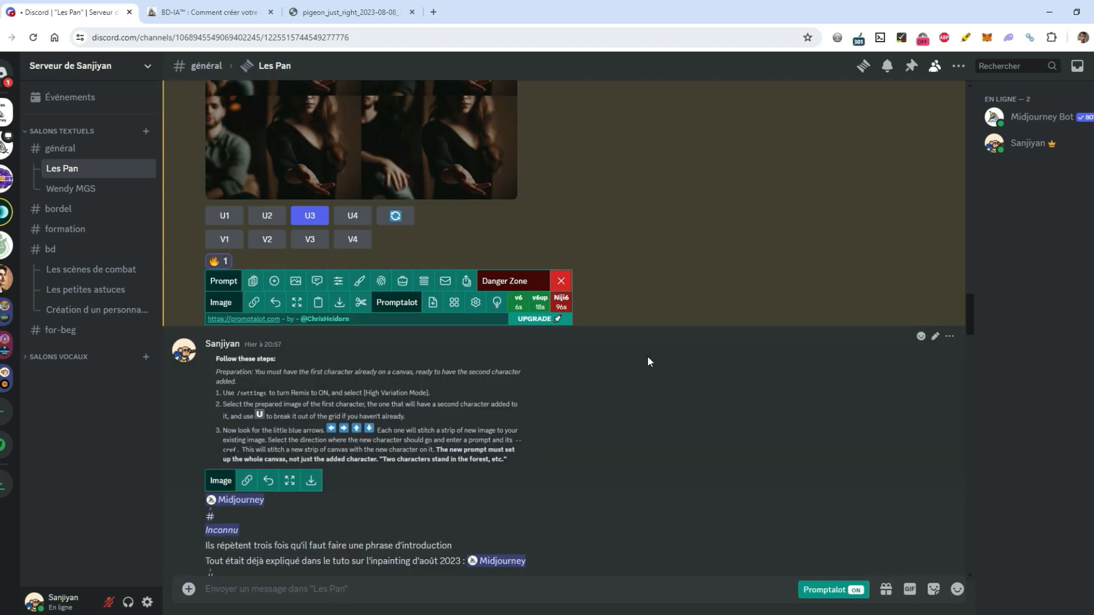
left_click(420, 426)
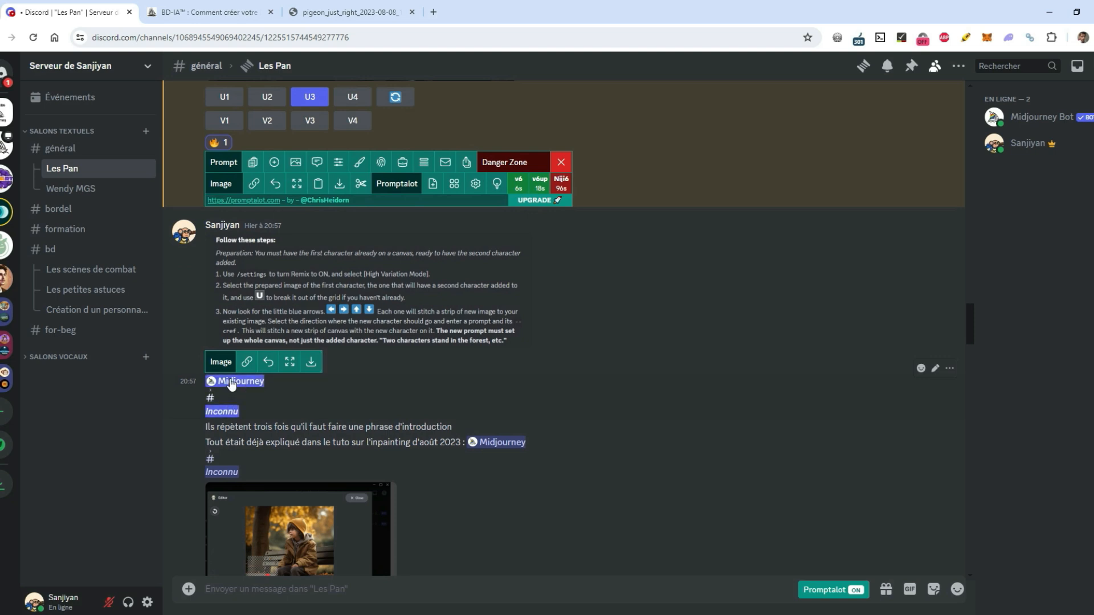
left_click(231, 383)
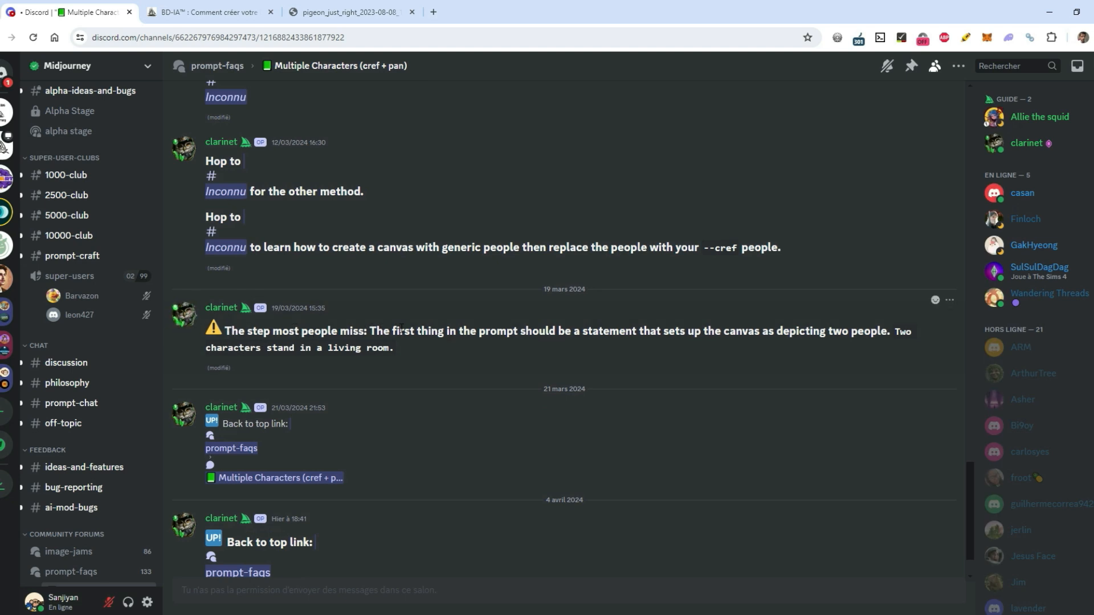
Step: Examine the "step most people miss" warning about opening the prompt with a statement that sets up two people
left_click_drag(431, 331, 695, 329)
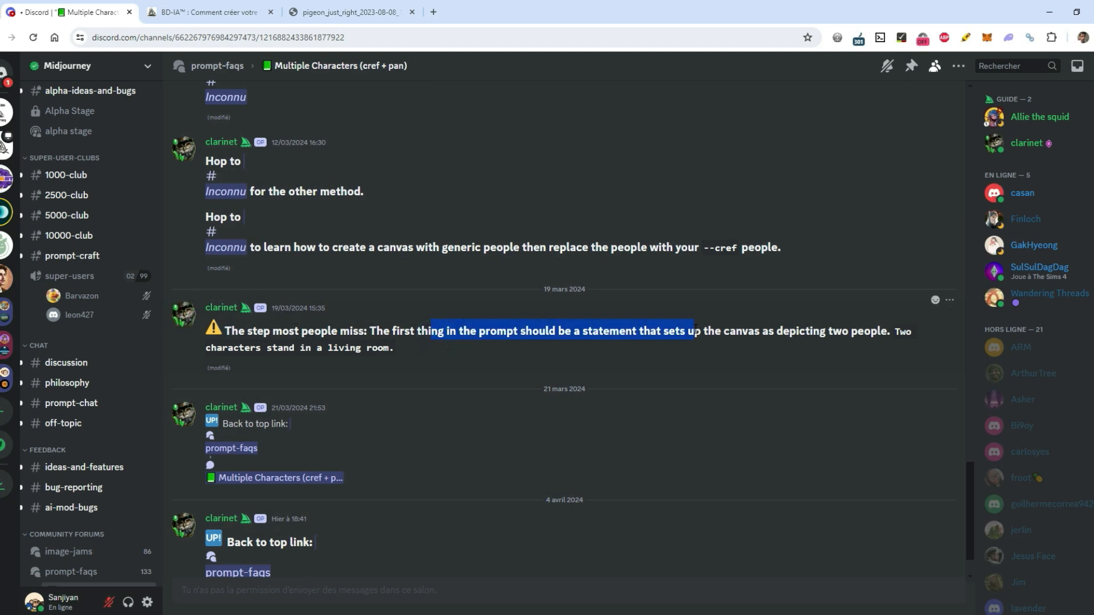
left_click(694, 329)
left_click_drag(479, 330, 799, 331)
left_click(638, 332)
left_click(797, 331)
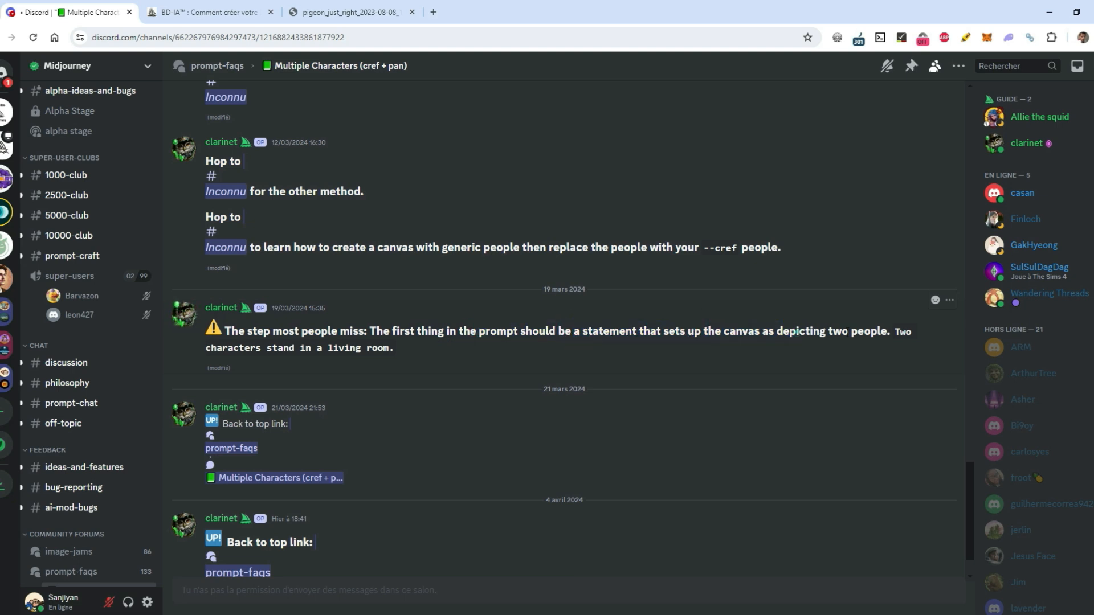
left_click_drag(687, 331, 526, 329)
left_click(851, 325)
left_click(527, 329)
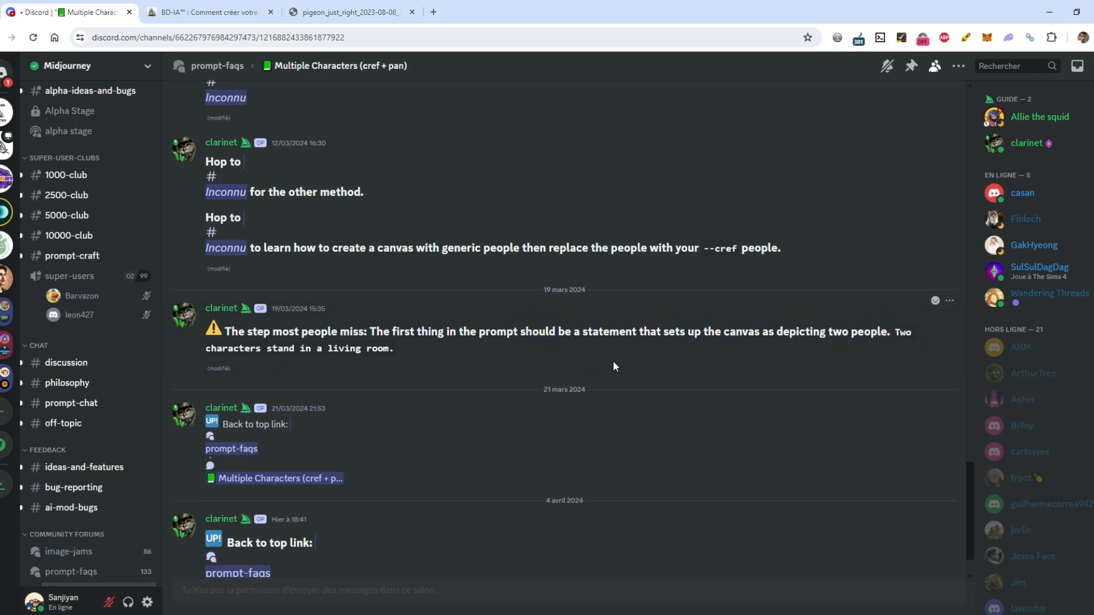
Step: Find the guide's step 3 on the blue arrows and examine its note about the opening promptlet depicting two people
scroll(613, 366, "up", 2)
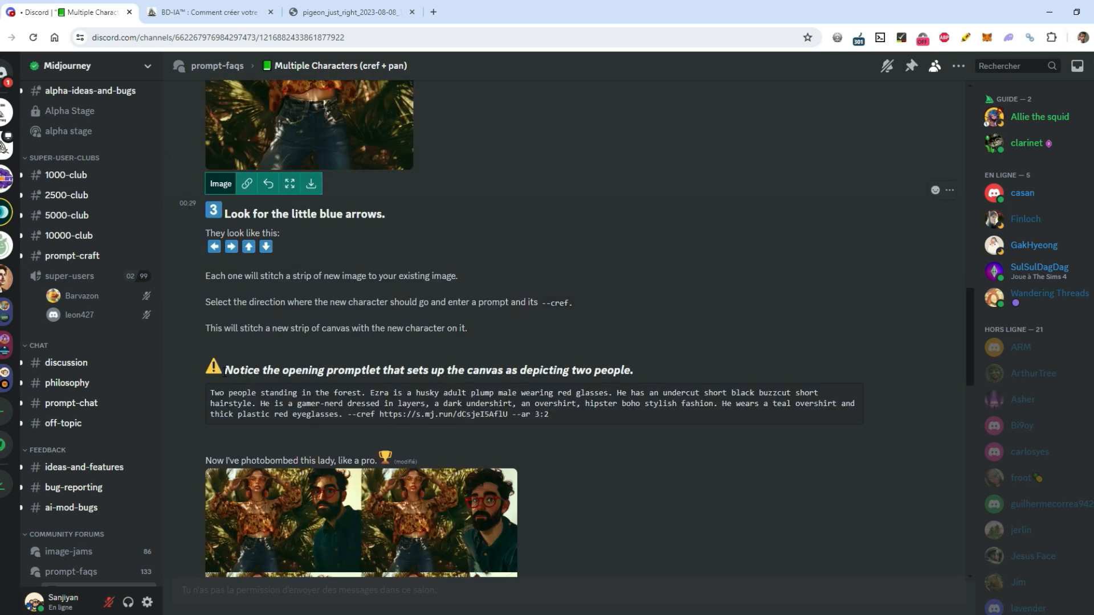
left_click_drag(225, 370, 632, 371)
left_click(650, 370)
left_click_drag(228, 369, 342, 373)
left_click(362, 369)
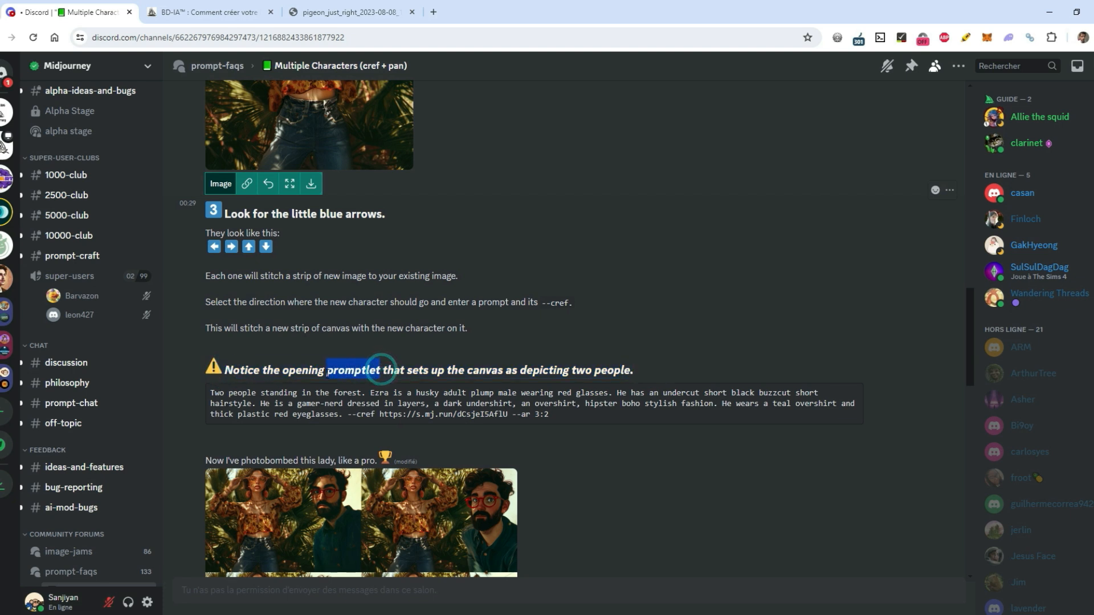
Step: Highlight the end of the guide's promptlet note and the opening sentence "Two people standing in the forest" in its example prompt
left_click(326, 374)
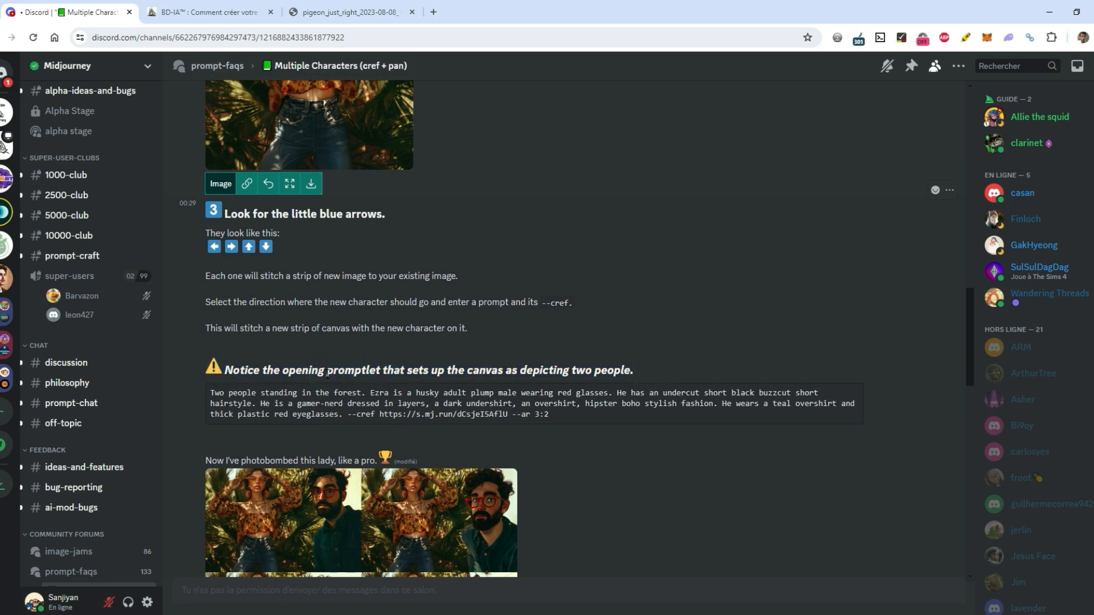
left_click_drag(486, 370, 638, 378)
left_click(637, 378)
left_click_drag(210, 392, 366, 394)
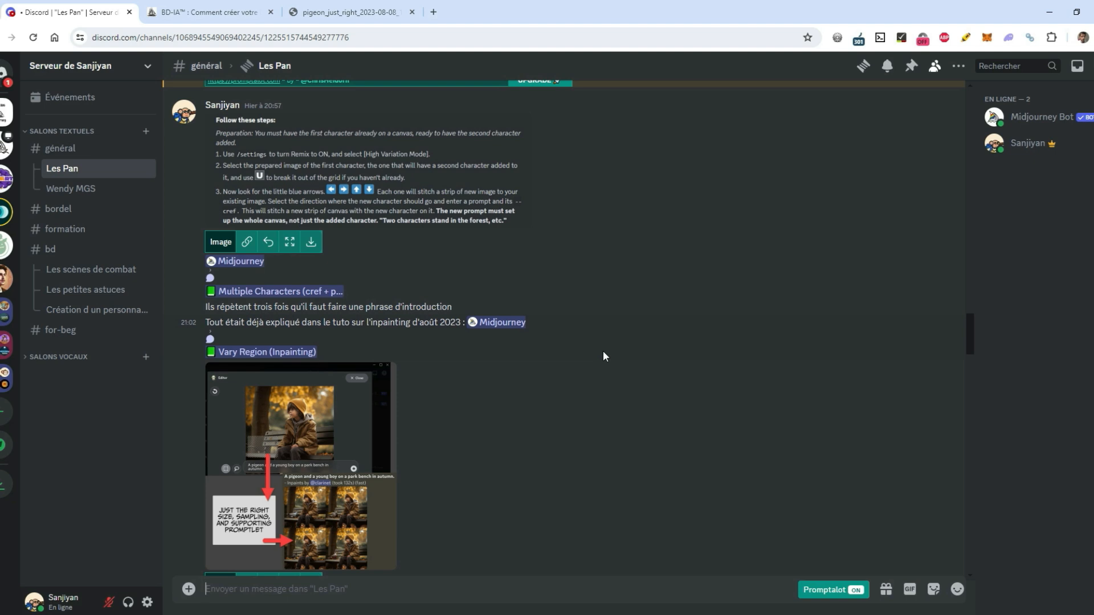
Step: Place the pigeon_just_right image tab directly after the Discord tab and examine its park bench inpainting example
scroll(609, 390, "down", 1)
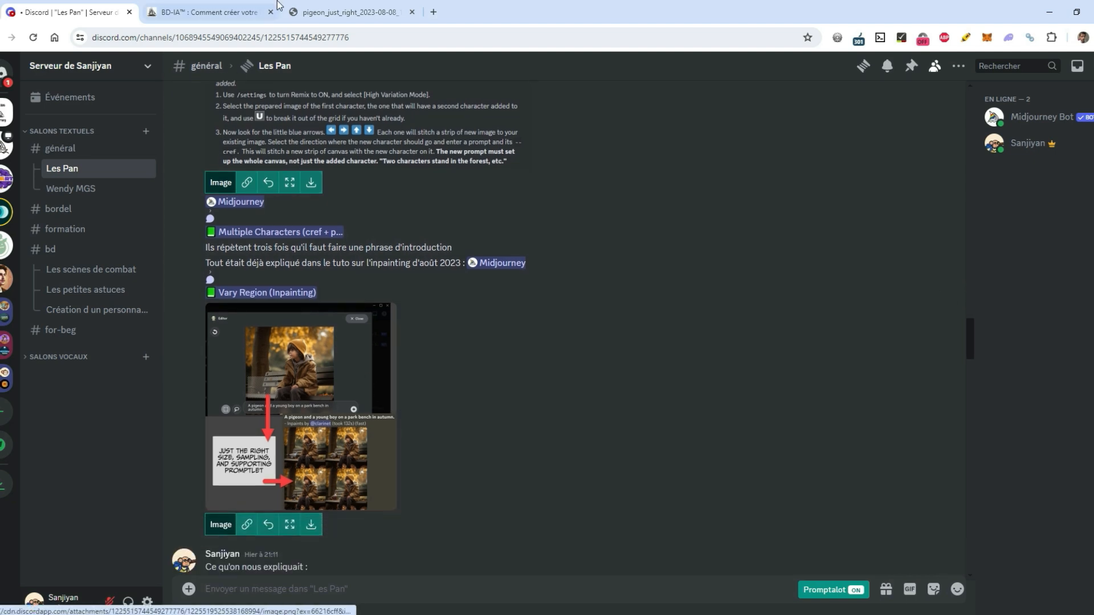
left_click_drag(351, 12, 207, 5)
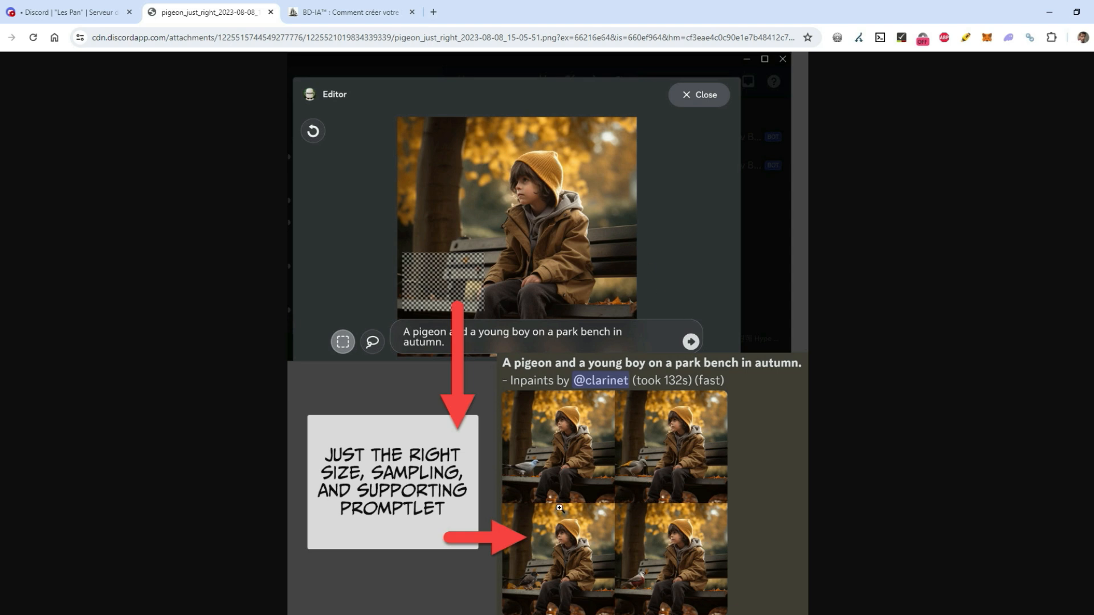
left_click(44, 12)
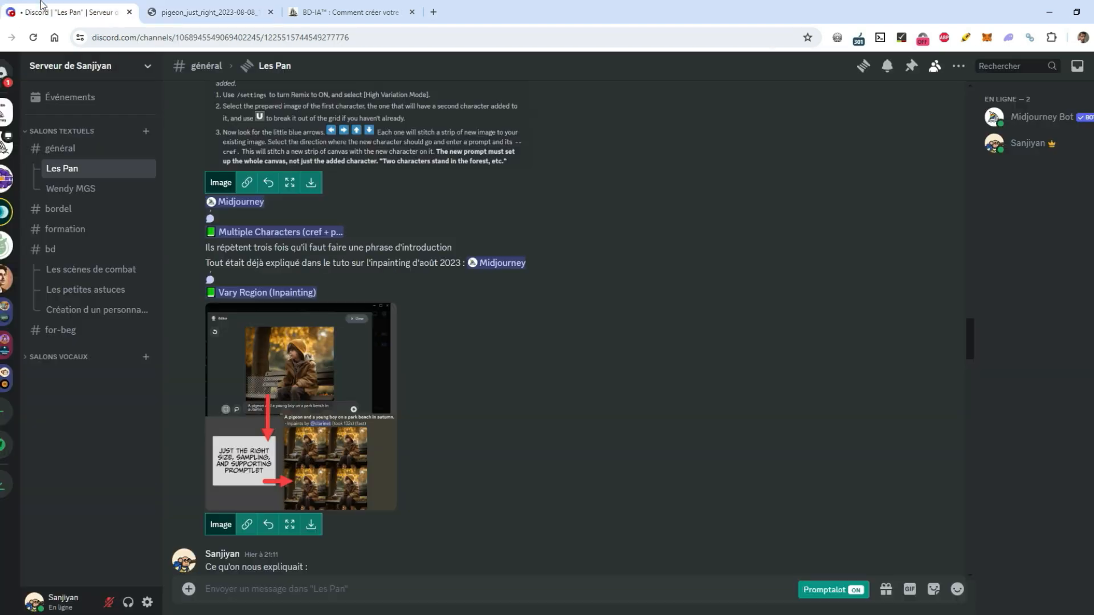
Step: Read the first explanation bullet on selecting a tiny sample for scale, checking it against the selected area in the pigeon image
scroll(571, 390, "down", 2)
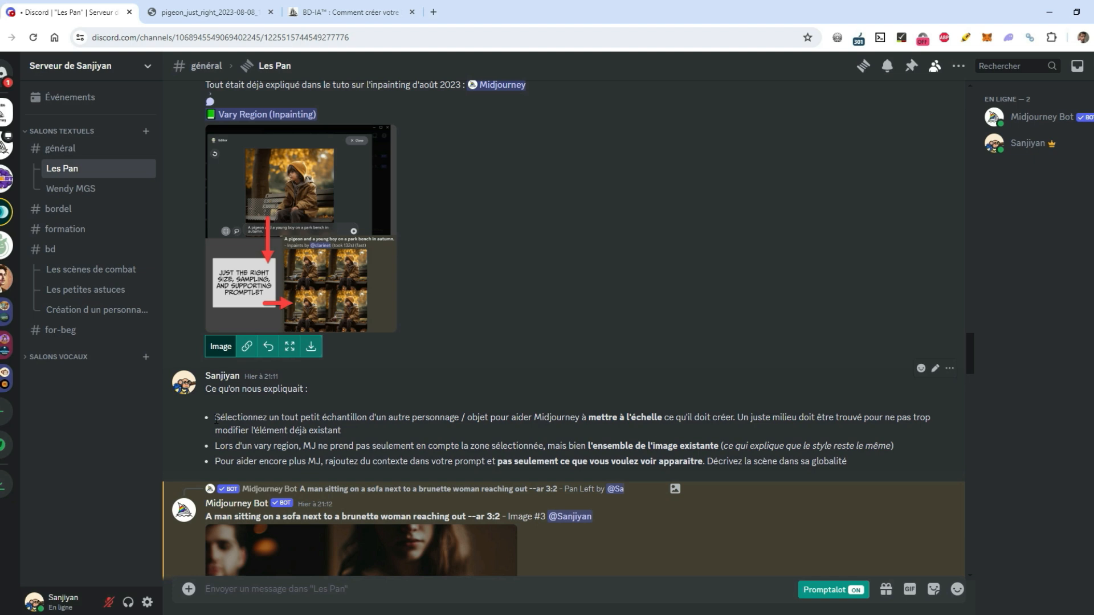
left_click_drag(219, 418, 387, 452)
left_click(388, 453)
left_click_drag(252, 417, 380, 416)
left_click(376, 410)
key("ctrl+Tab")
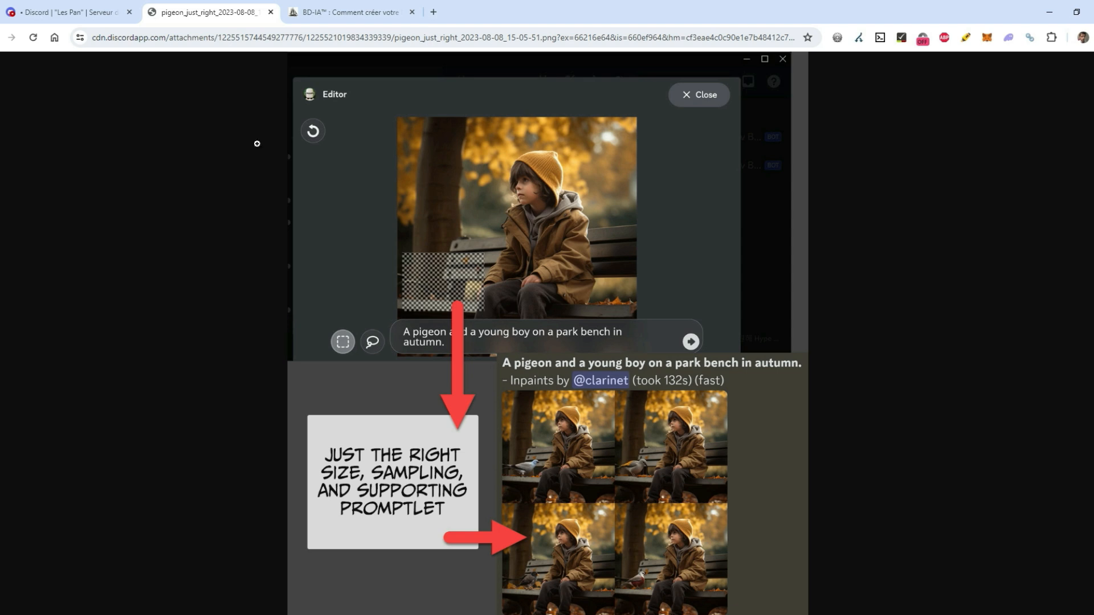
key("ctrl+shift+Tab")
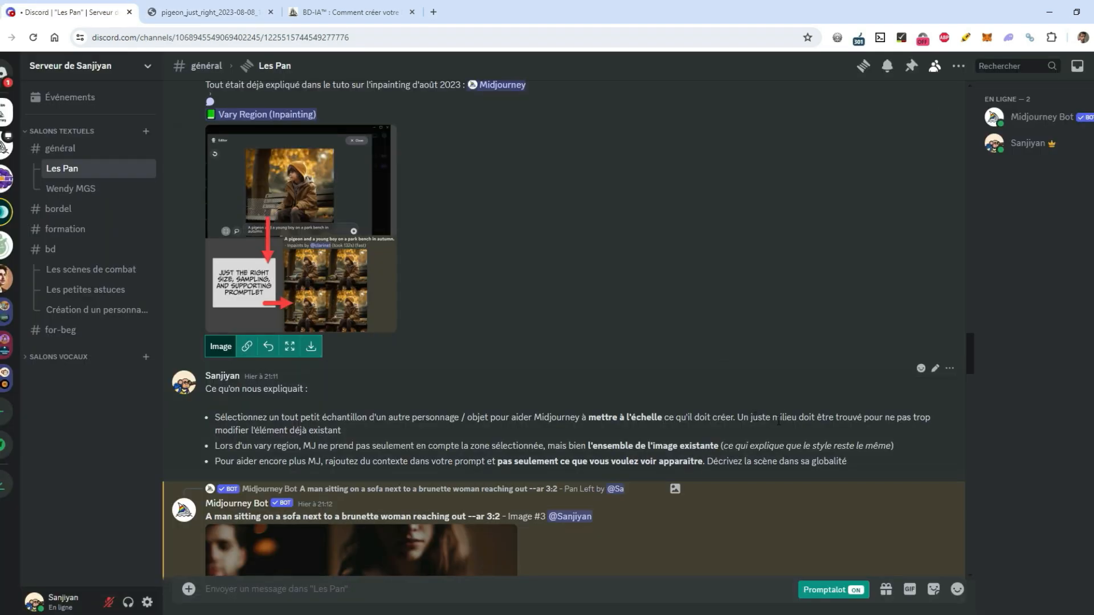
left_click_drag(778, 420, 923, 418)
left_click(405, 436)
left_click(194, 12)
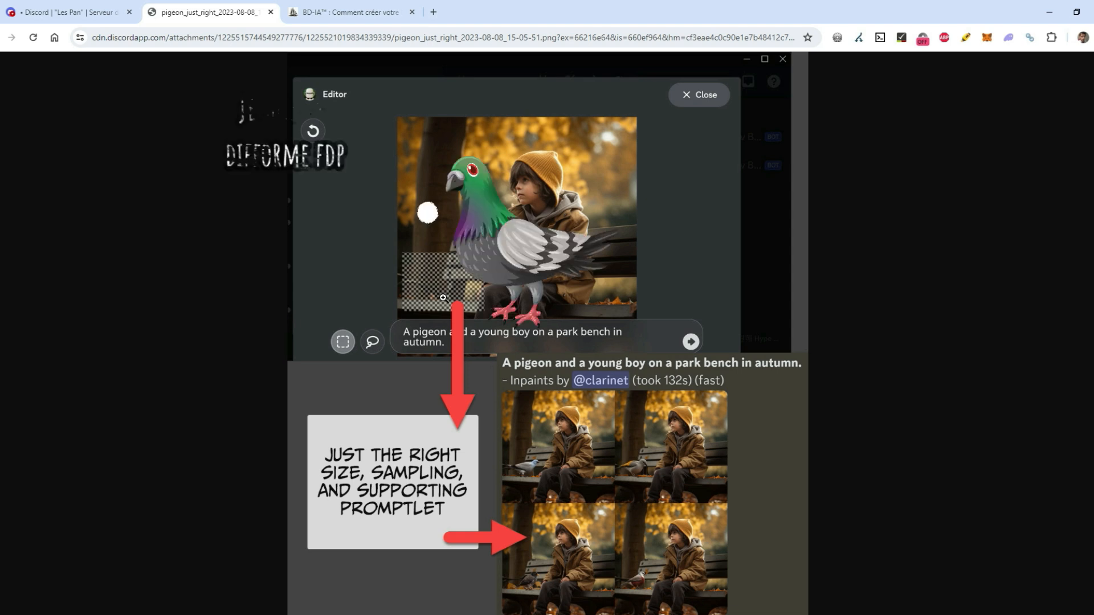
left_click(73, 10)
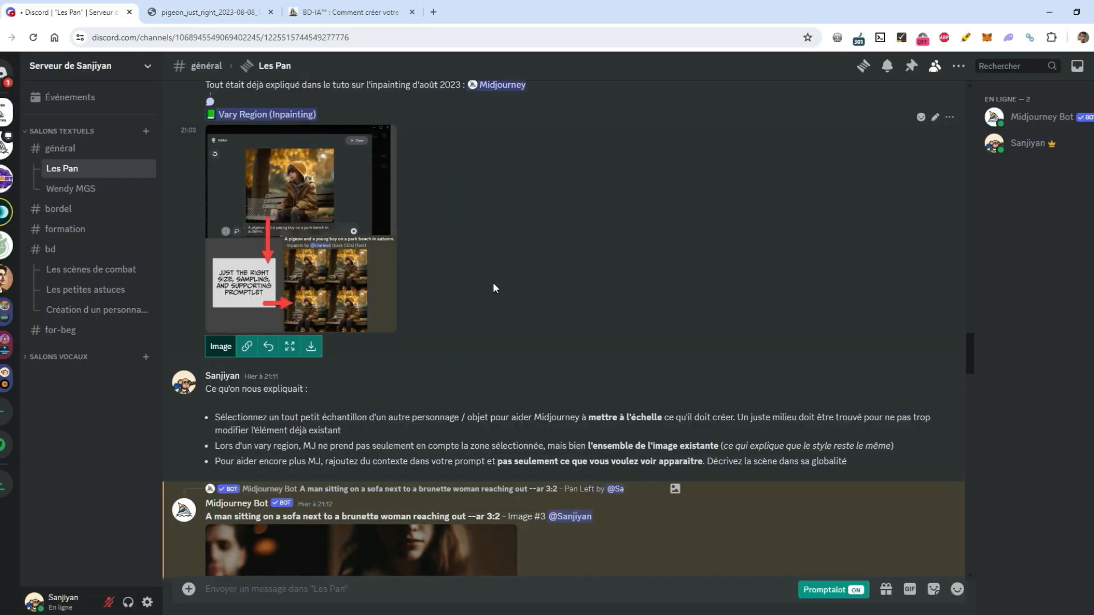
Step: Highlight the second bullet's points on Vary Region considering the selected zone and "l'ensemble de l'image existante"
scroll(532, 364, "down", 2)
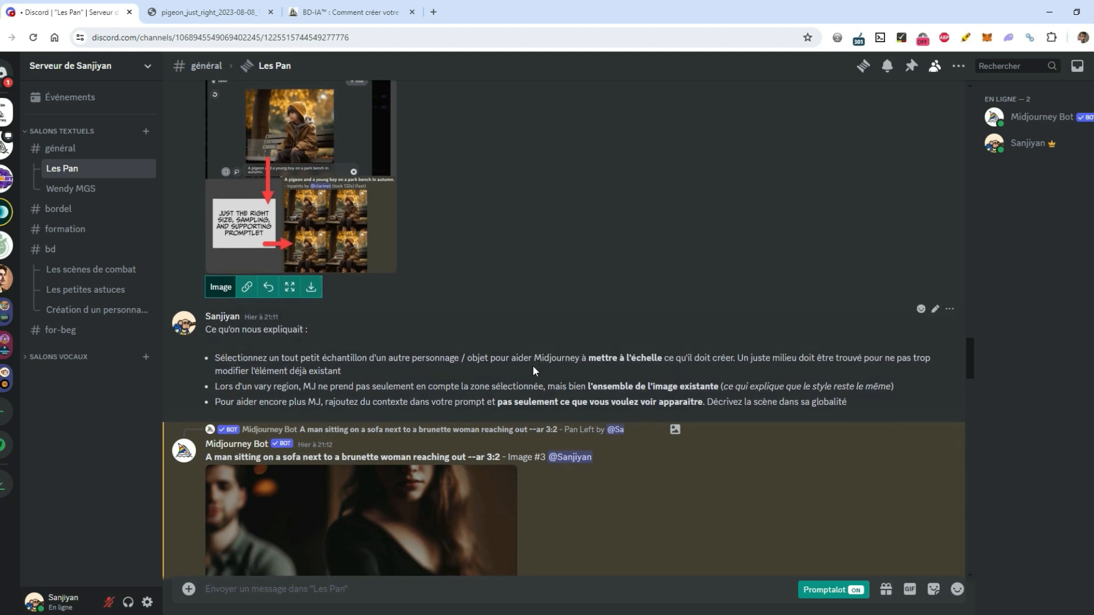
left_click_drag(219, 391, 299, 388)
left_click(299, 387)
left_click_drag(302, 387, 544, 387)
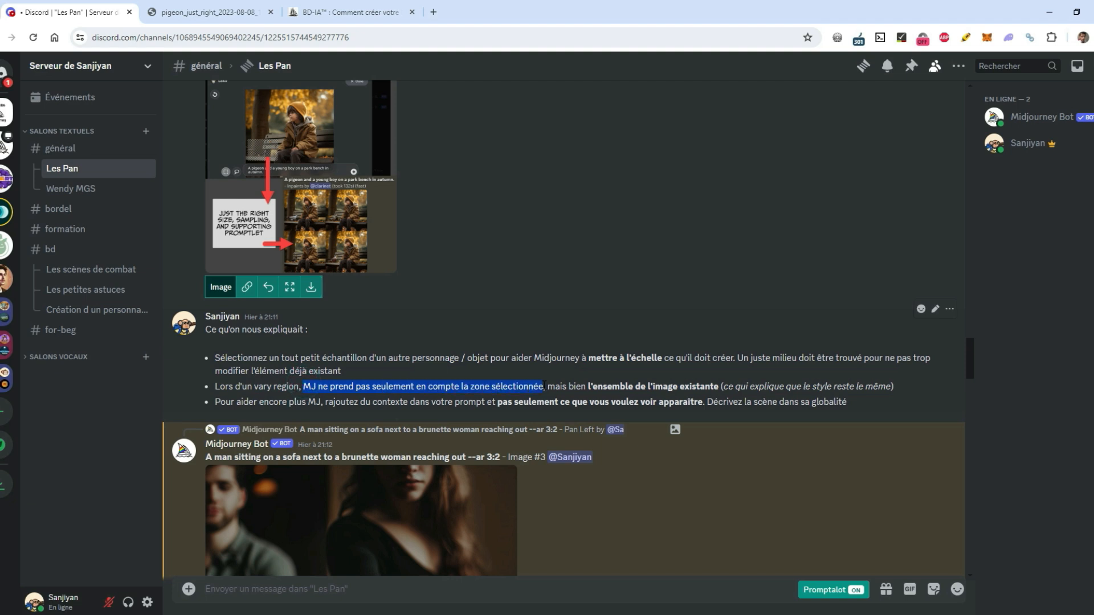
left_click(542, 386)
left_click_drag(719, 387, 595, 386)
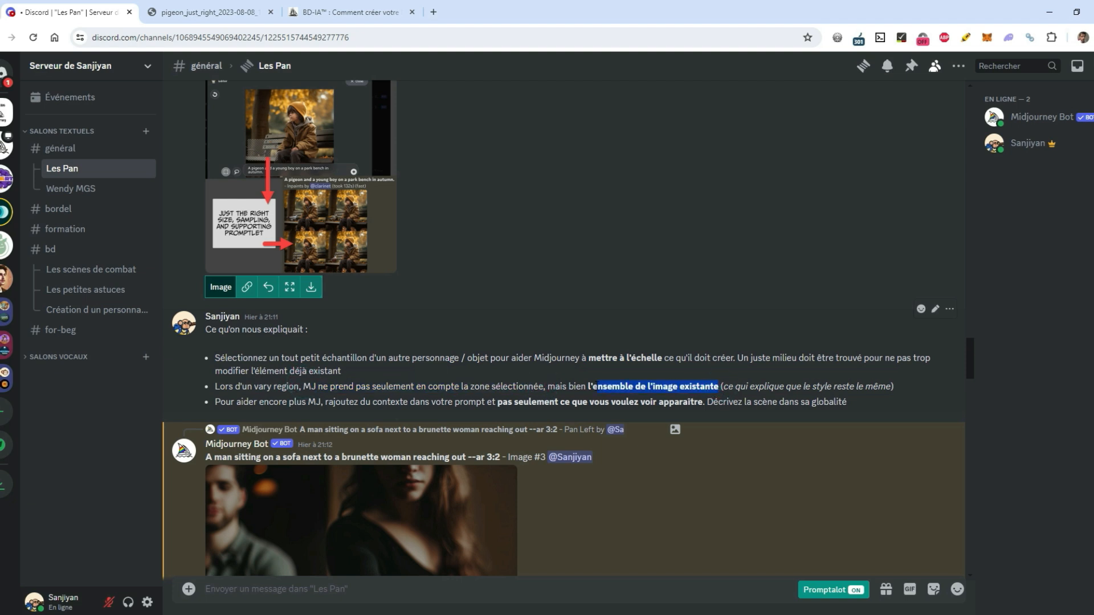
left_click(595, 386)
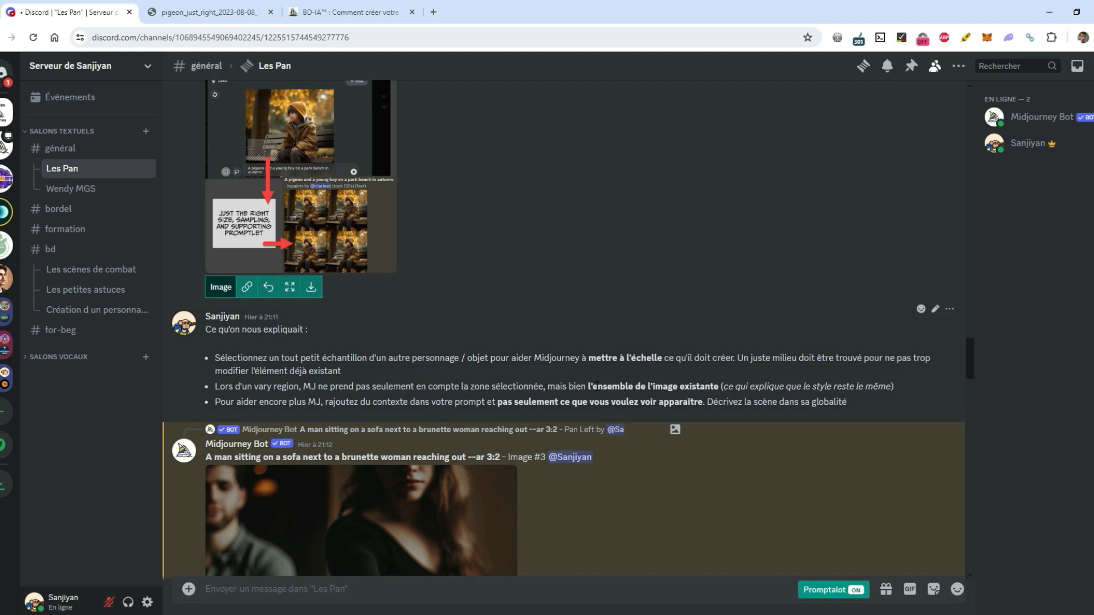
Step: Highlight the third bullet's advice on adding context to the prompt and describing the scene as a whole
left_click_drag(215, 402, 497, 401)
left_click(343, 399)
left_click(486, 395)
left_click(694, 400)
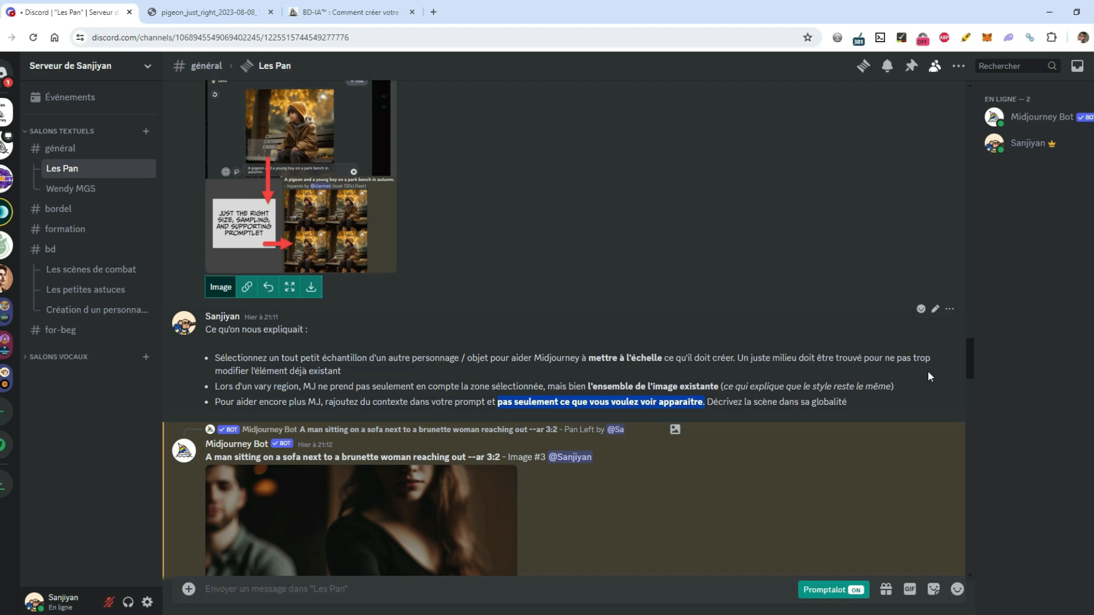
left_click_drag(849, 402, 707, 400)
left_click(709, 398)
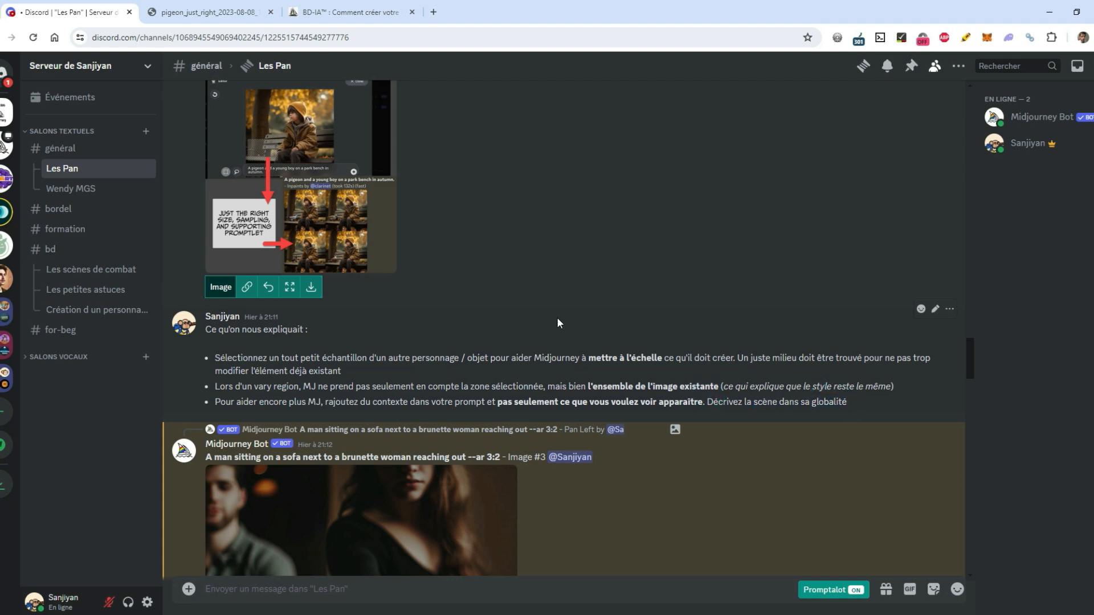
scroll(557, 319, "up", 2)
scroll(557, 320, "down", 1)
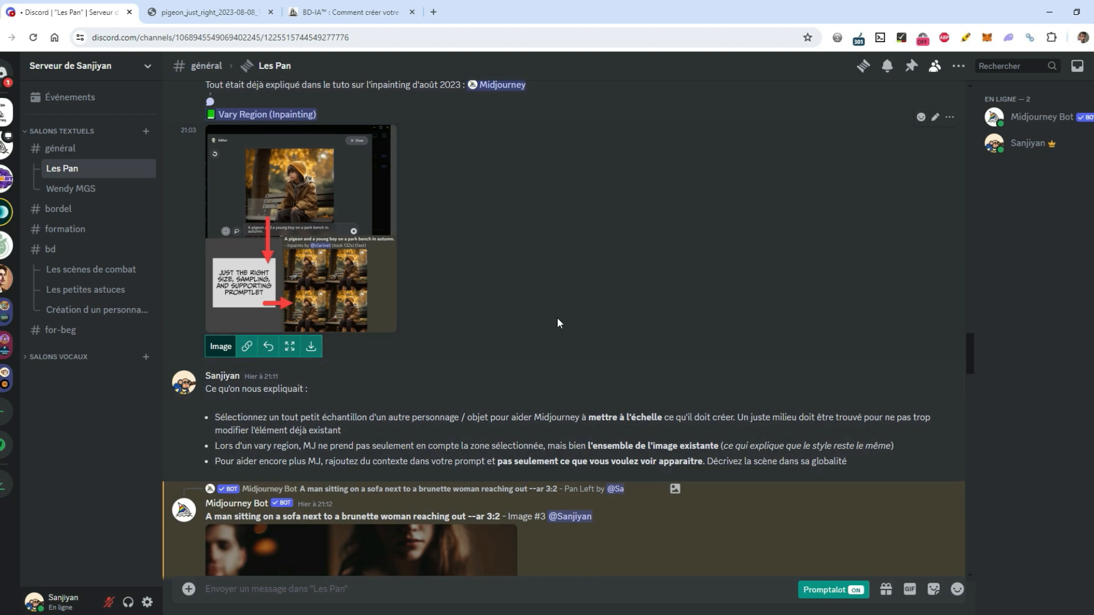
Step: View the sofa prompt's Image #3 and its Pan Left grid at full size
scroll(558, 323, "down", 2)
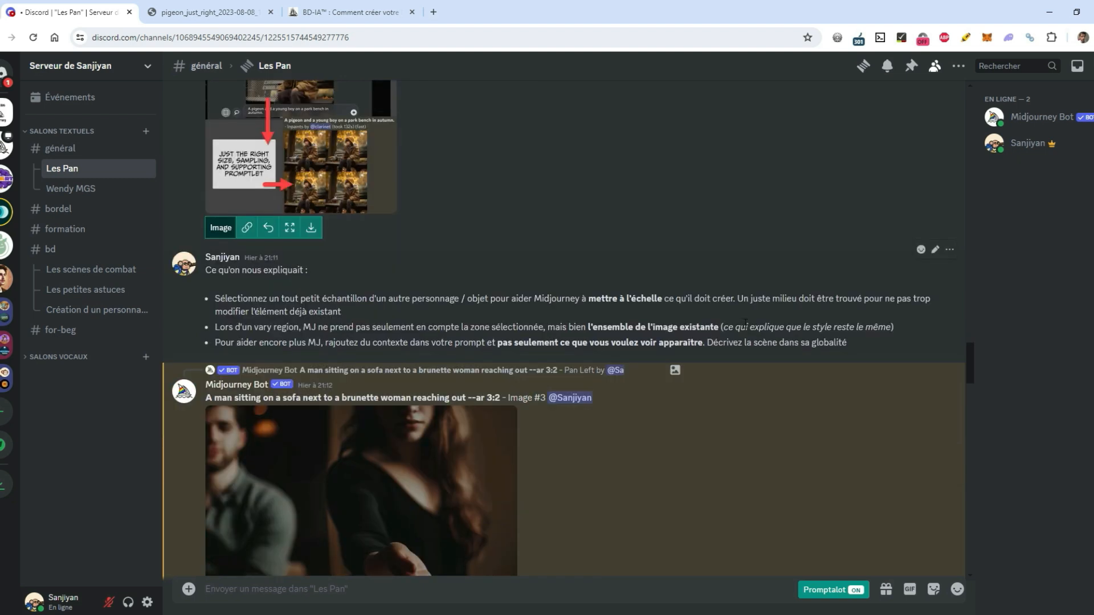
scroll(338, 333, "down", 3)
left_click(337, 336)
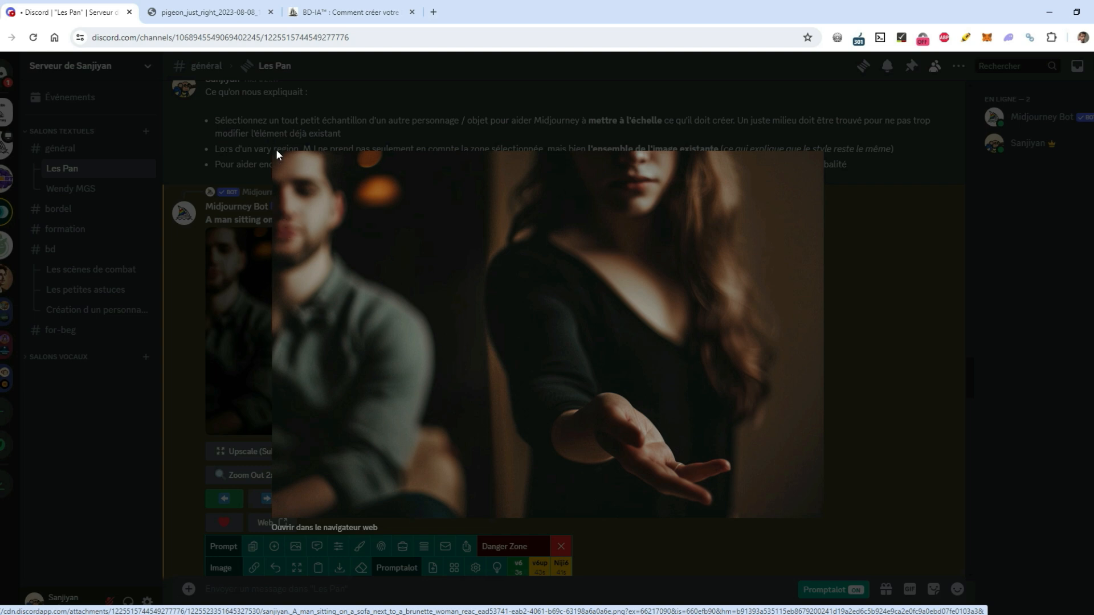
left_click(844, 460)
scroll(713, 378, "down", 6)
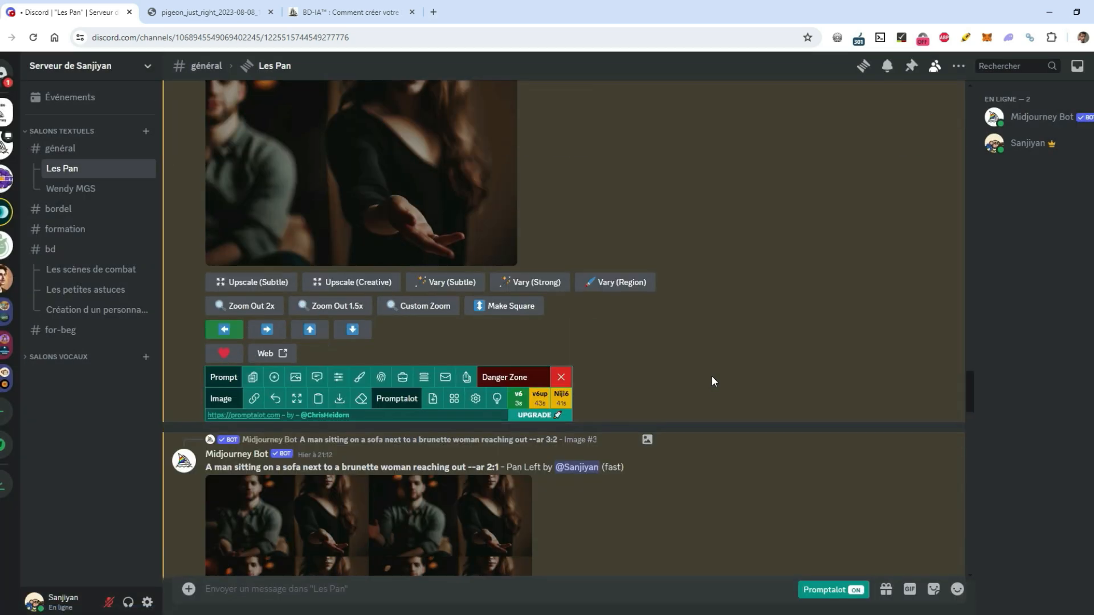
left_click(277, 393)
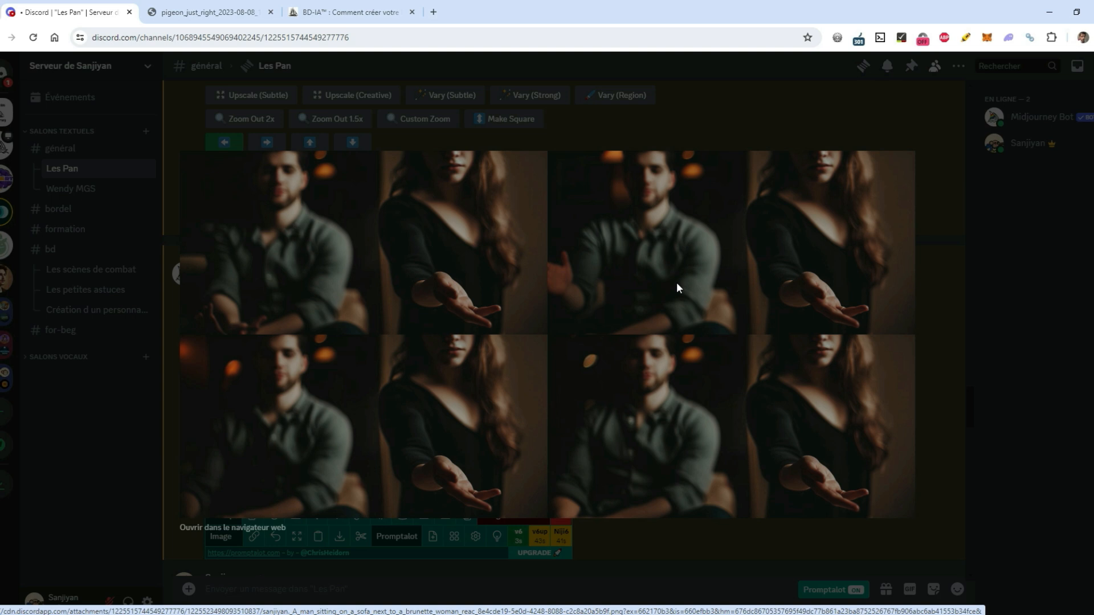
key("Escape")
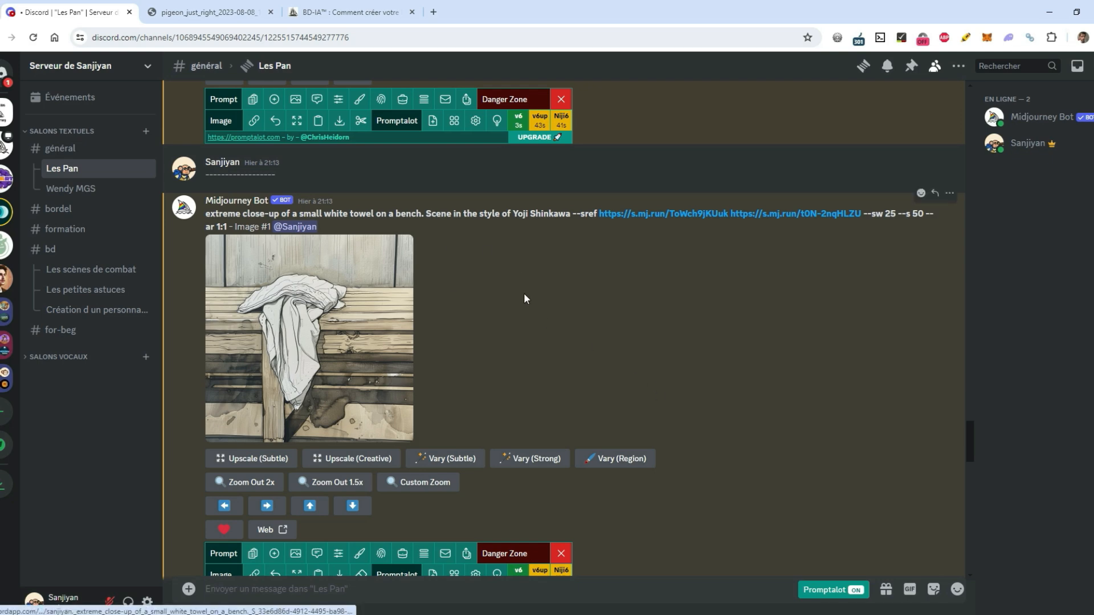
Step: Enlarge the white towel on a bench image and the screenshot of the area selected for its Vary Region
left_click(288, 297)
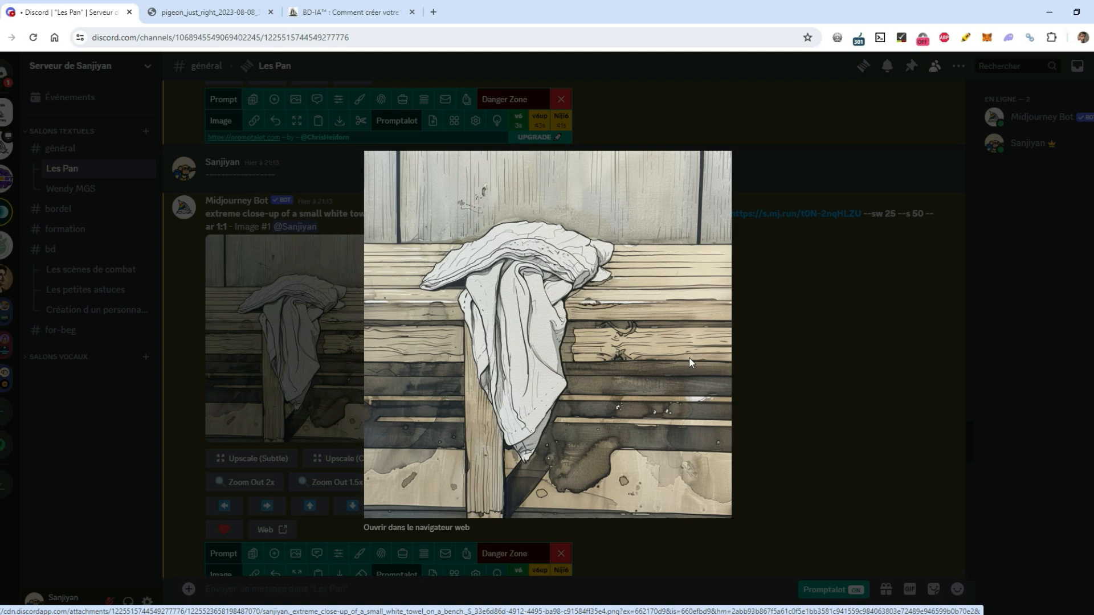
key("Escape")
scroll(664, 361, "down", 4)
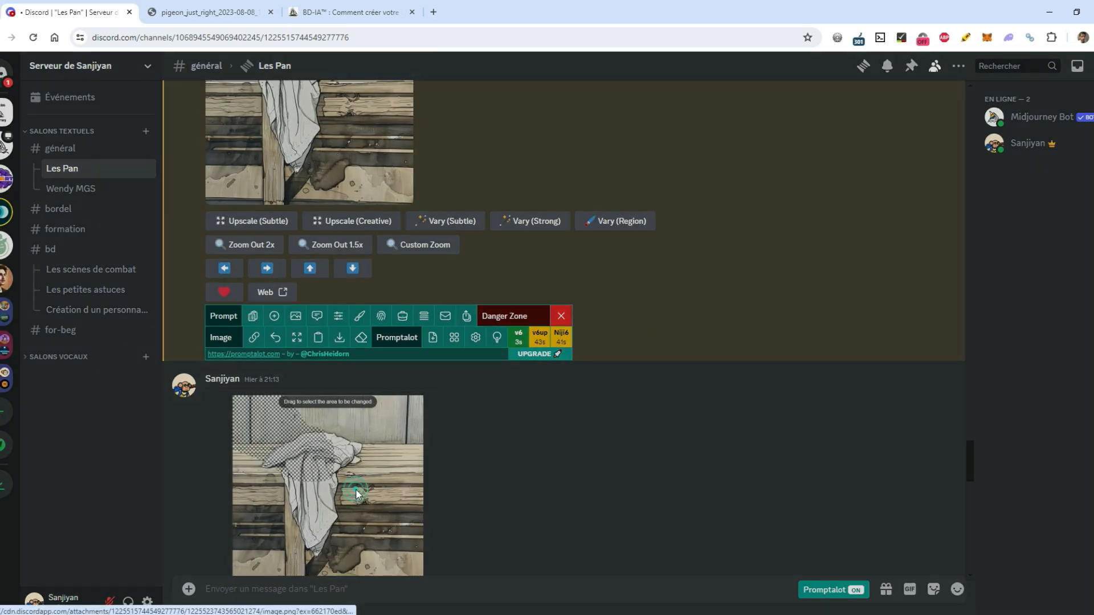
left_click(357, 494)
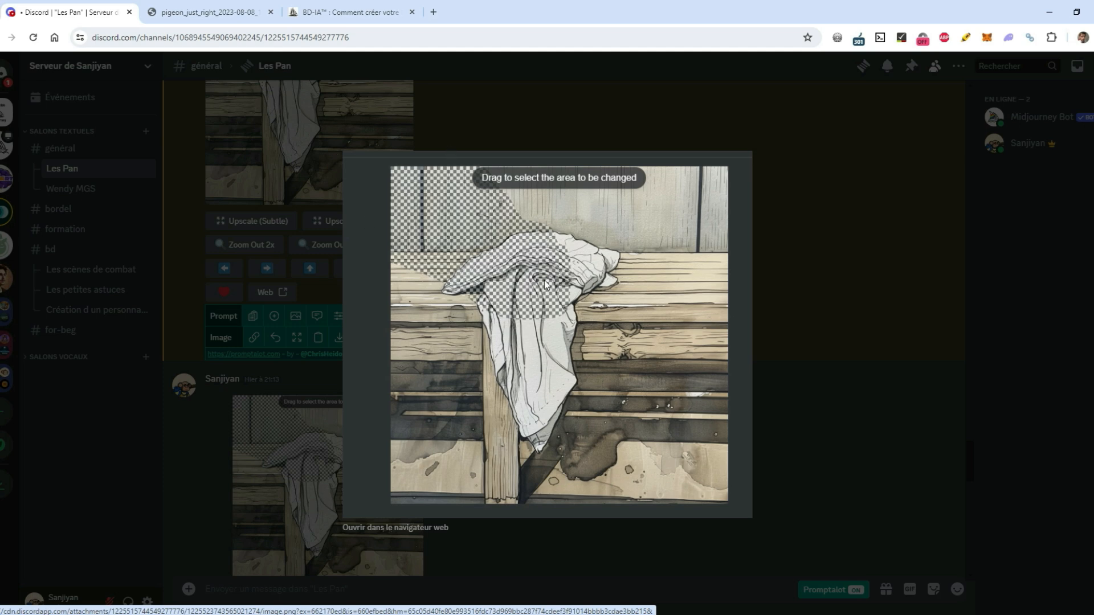
key("Escape")
Step: Highlight the short prompt "a hand" and view its Region variations grid at full size
scroll(606, 373, "down", 6)
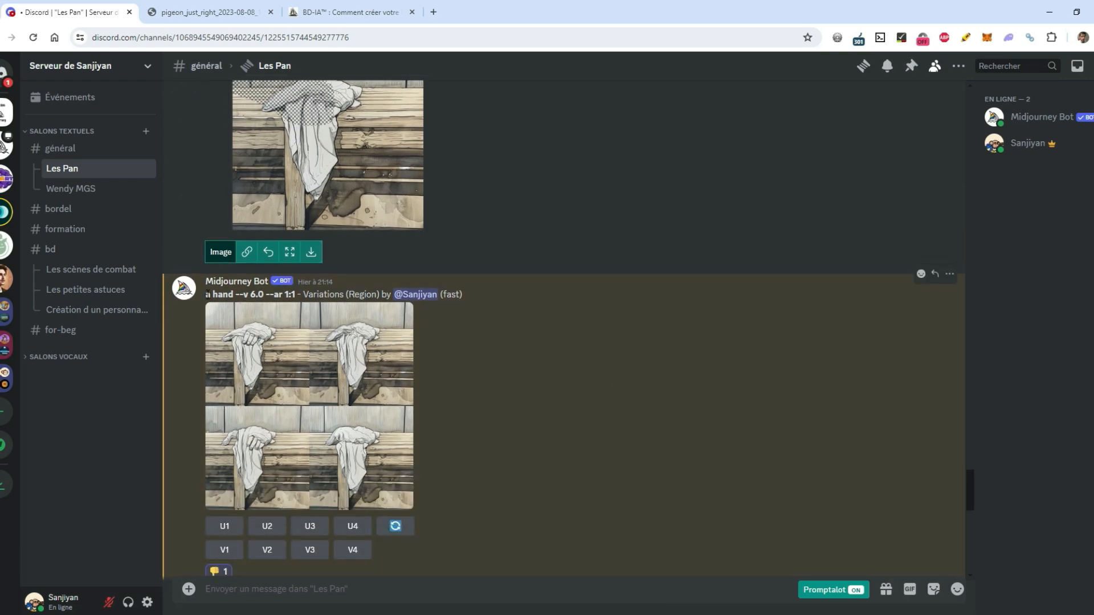
left_click_drag(206, 294, 233, 295)
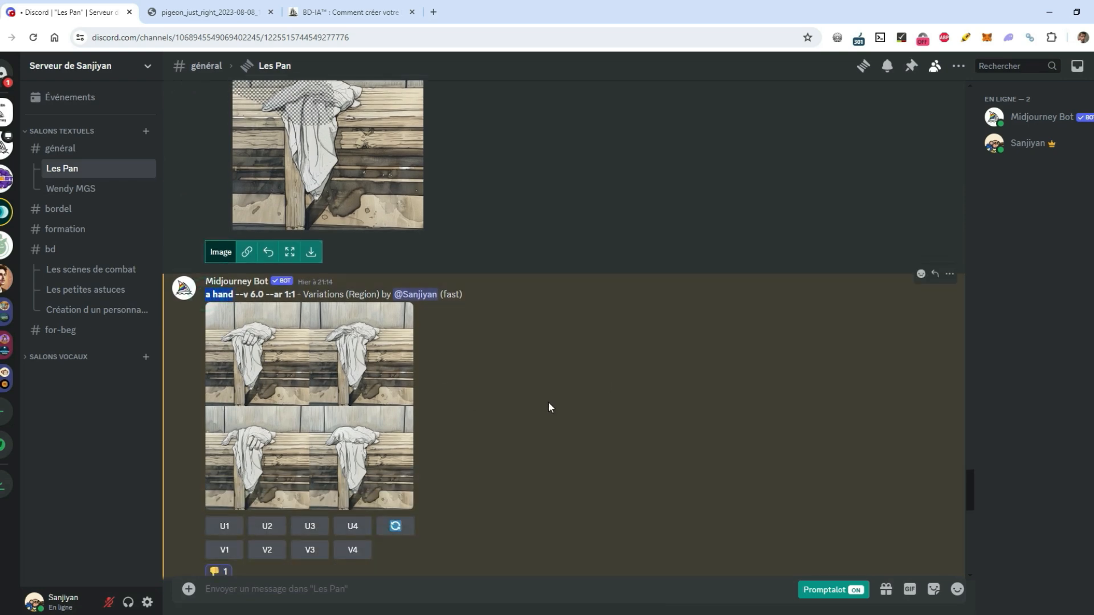
left_click(337, 360)
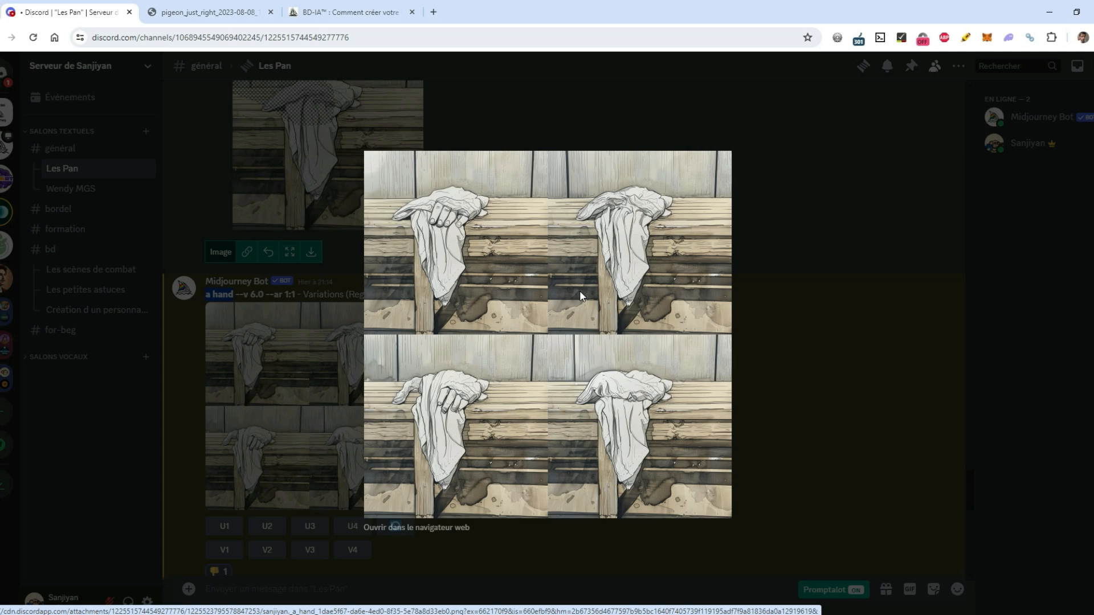
key("Escape")
Step: Examine the contextualised prompt "a man's hand grasping a white towel on a bench" and its Region variations grid
scroll(572, 354, "down", 4)
scroll(573, 361, "down", 3)
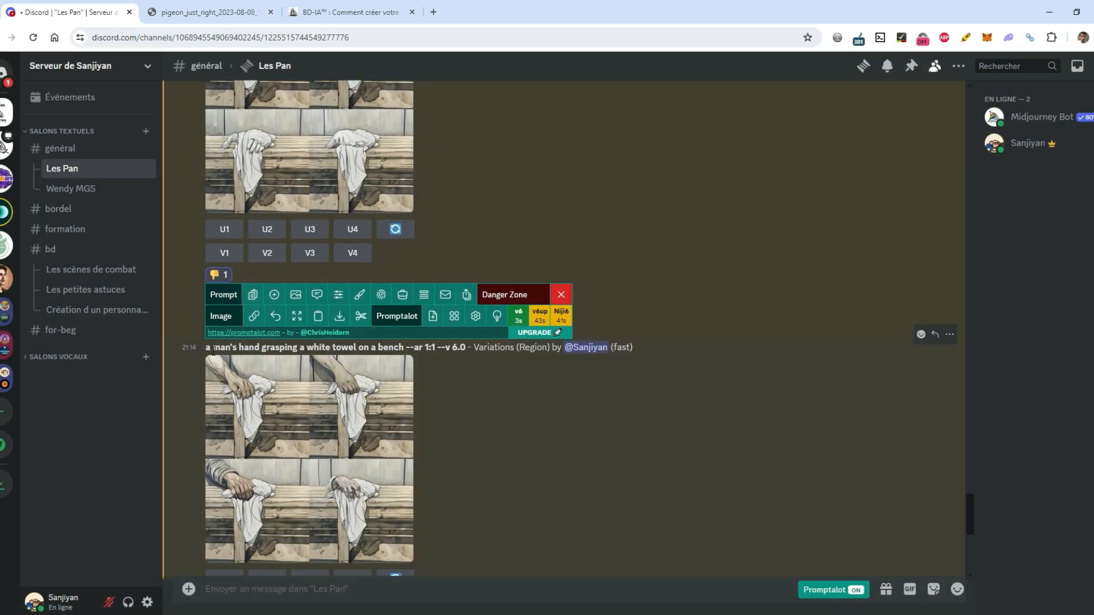
left_click_drag(205, 348, 394, 348)
left_click(257, 349)
left_click(506, 419)
left_click(380, 450)
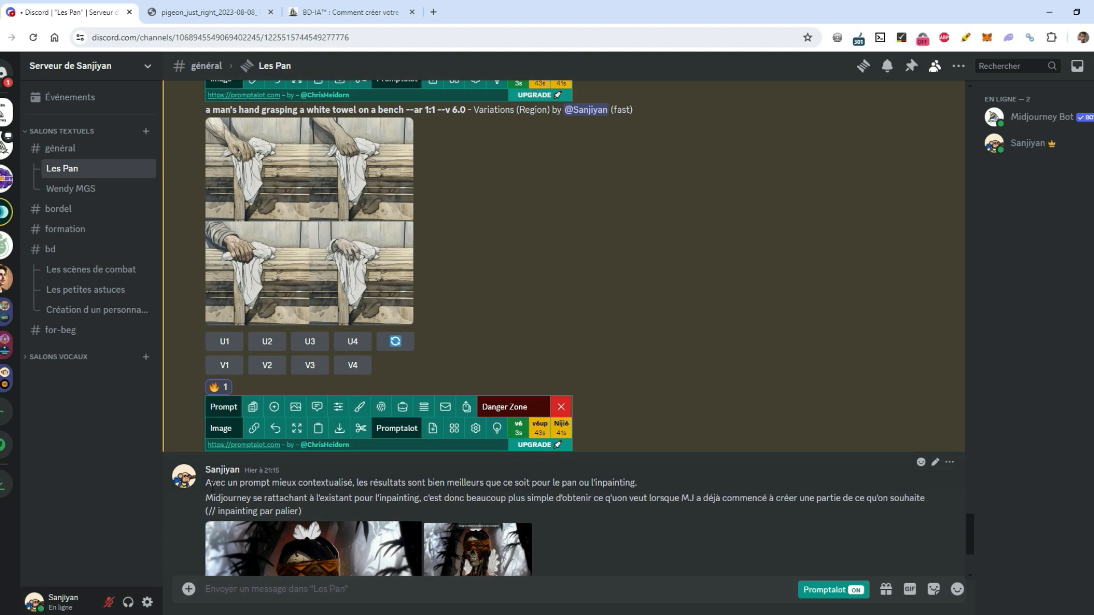
Step: Read the concluding notes on contextualised prompts for pan or inpainting and on inpainting in stages, down to the skeleton example images
left_click_drag(211, 487, 344, 482)
left_click(266, 486)
left_click(344, 481)
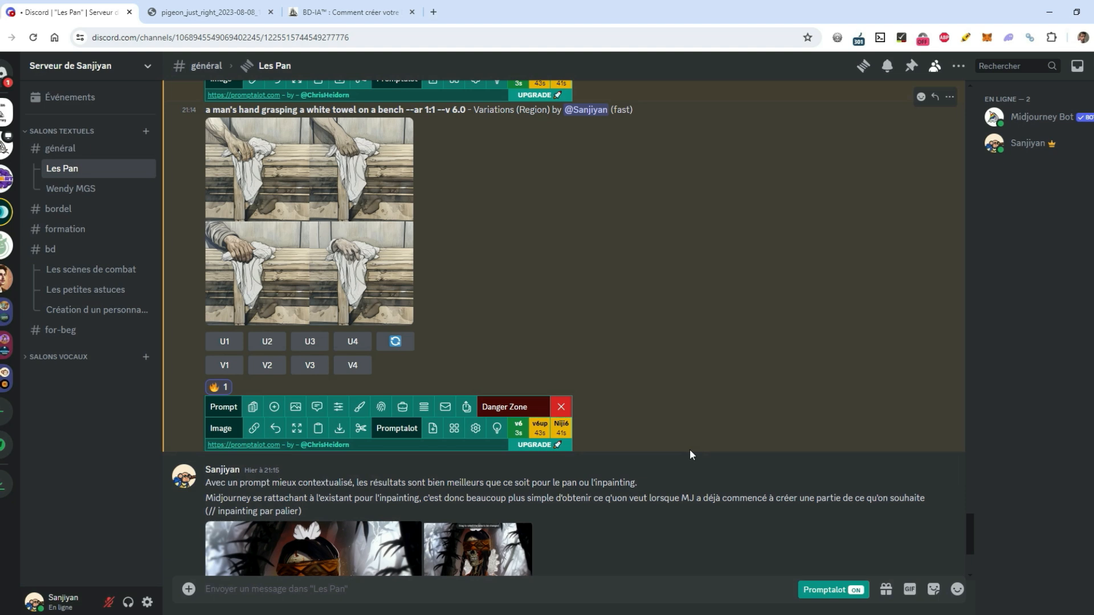
scroll(690, 449, "down", 2)
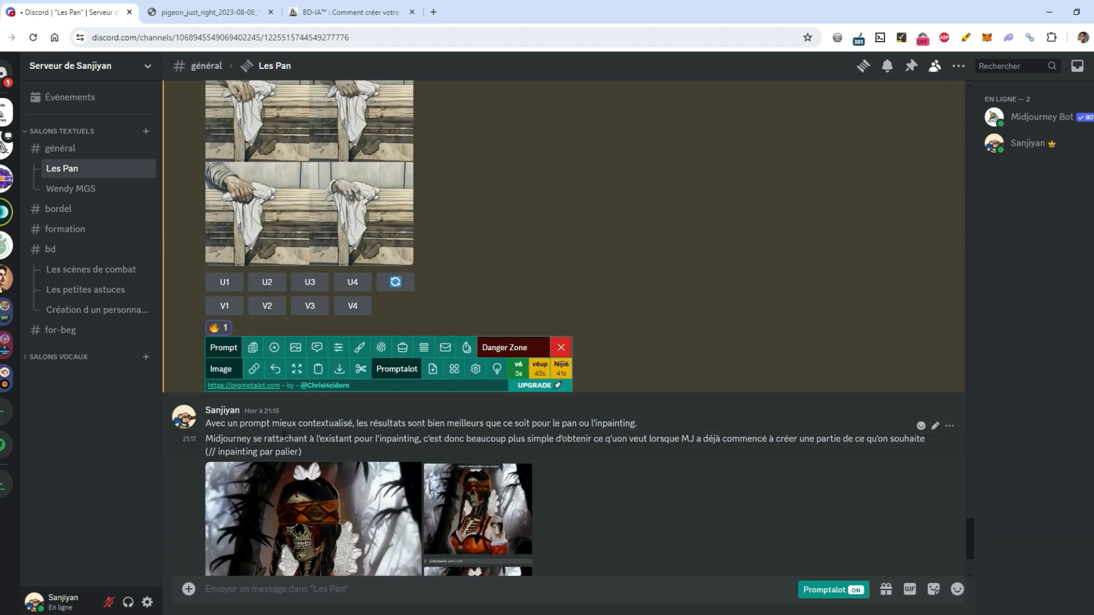
left_click_drag(278, 440, 428, 442)
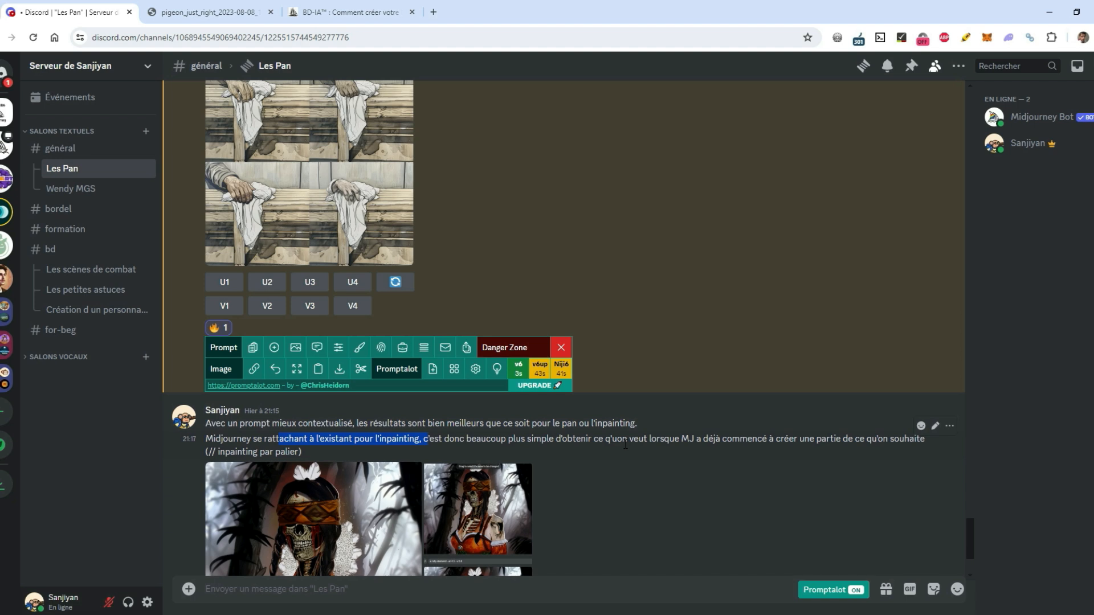
left_click(717, 442)
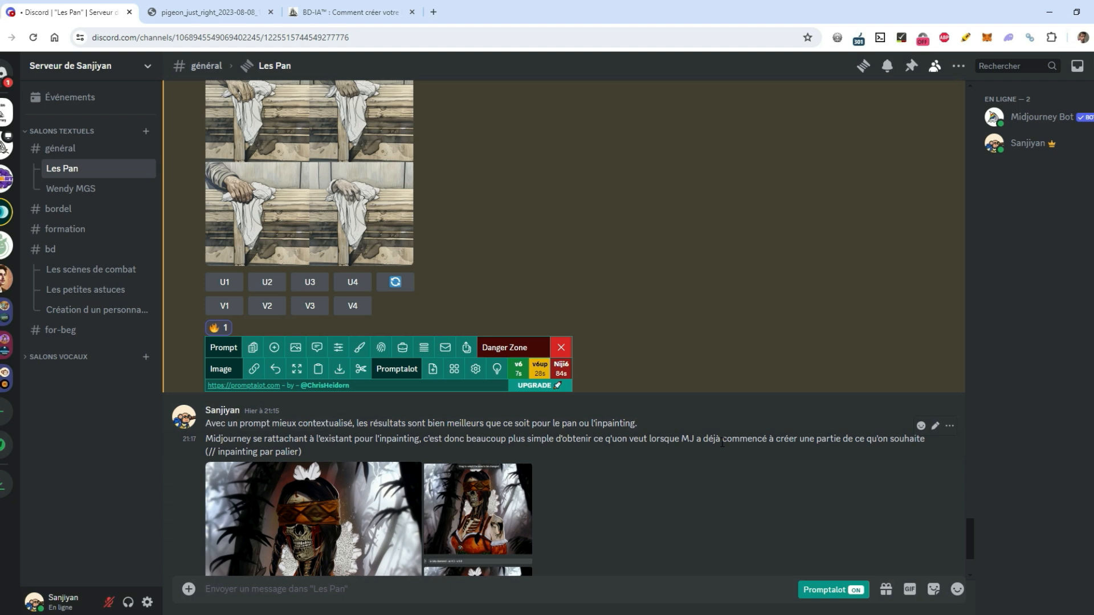
scroll(673, 471, "down", 3)
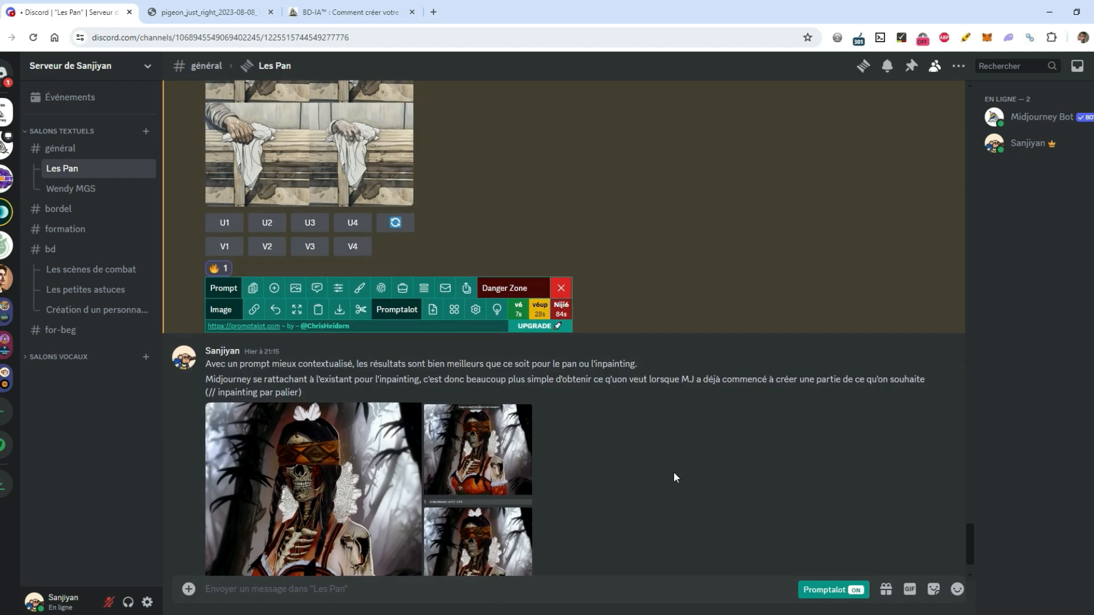
Step: View the original image of the blindfolded skeleton woman at full size in a separate tab and return to the Les Pan thread
left_click(323, 454)
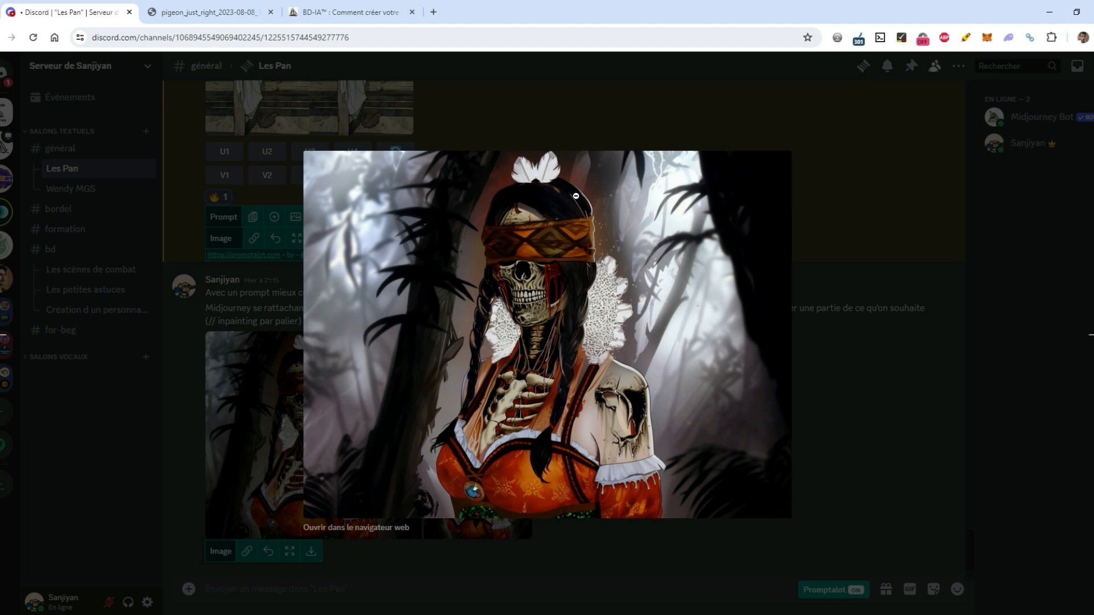
left_click(350, 529)
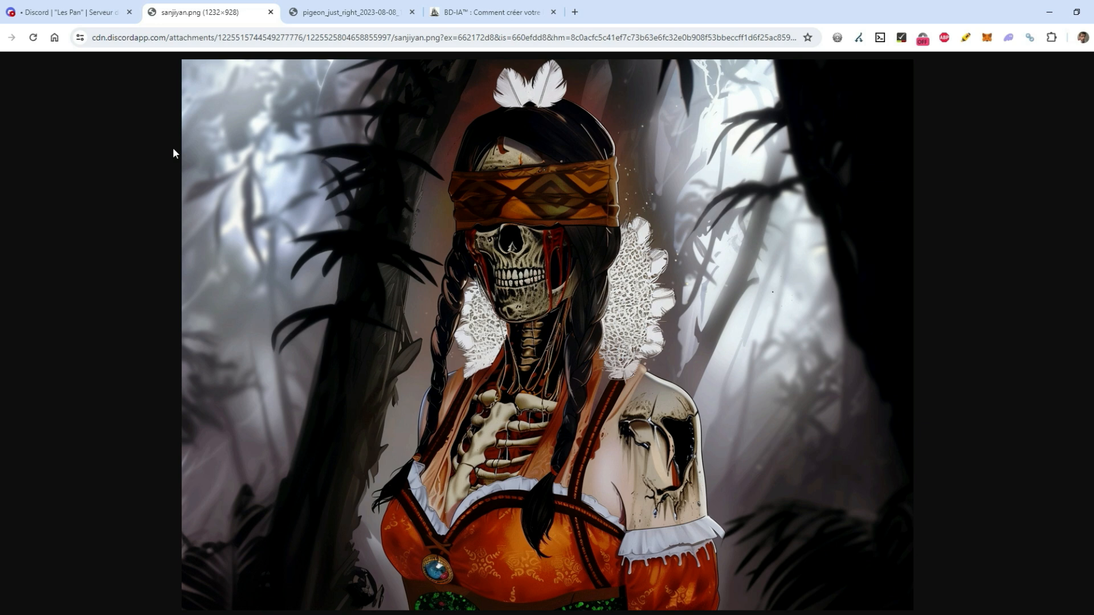
left_click(57, 8)
key("Escape")
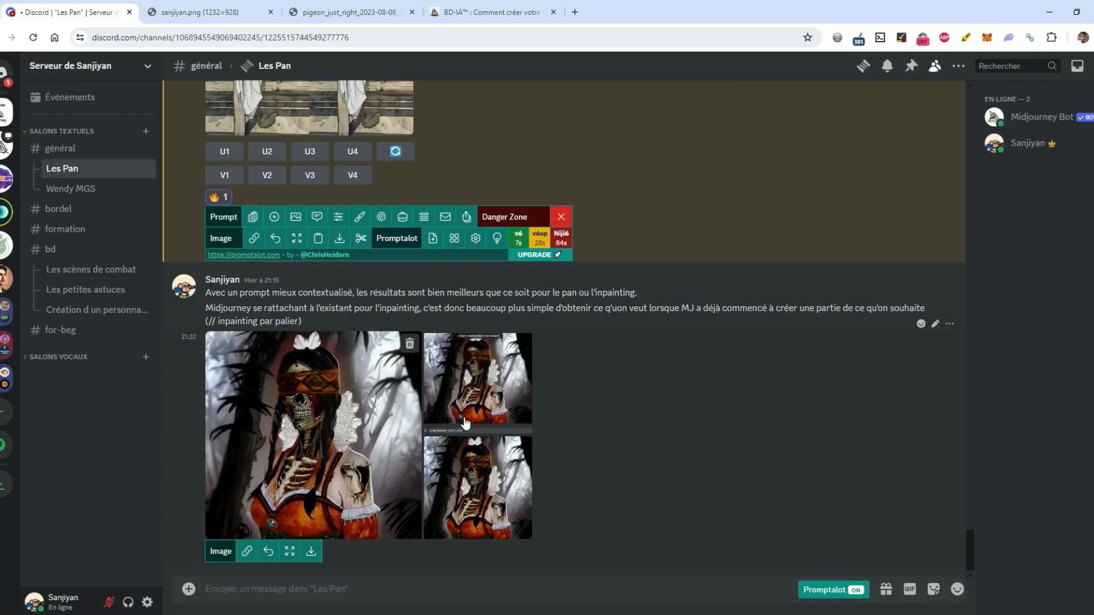
Step: Examine the enlarged Vary Region screenshot with the brooch selected and the prompt "a ruby diamond --ar 4:3 --v 6.0", and enlarge the resulting skeleton image
left_click(467, 369)
left_click(361, 529)
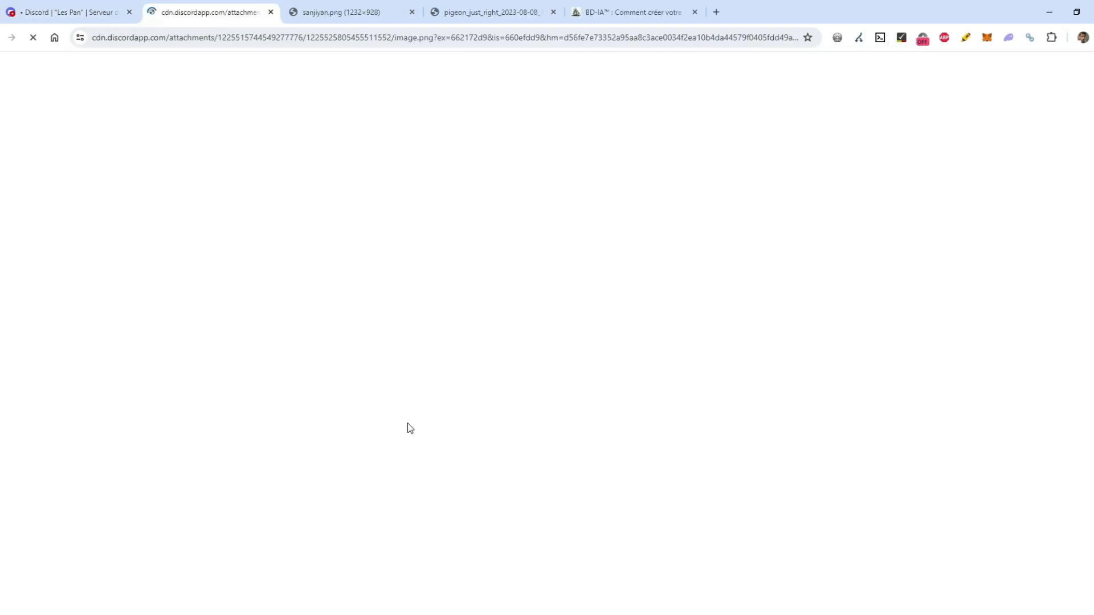
scroll(403, 363, "up", 6, "ctrl")
scroll(412, 369, "down", 2)
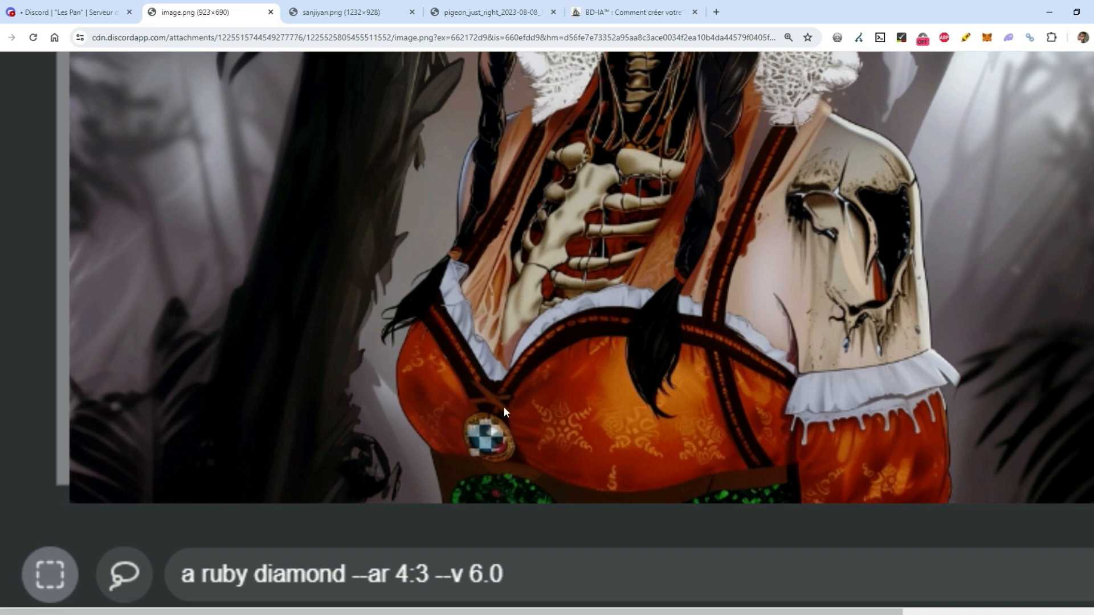
left_click(59, 5)
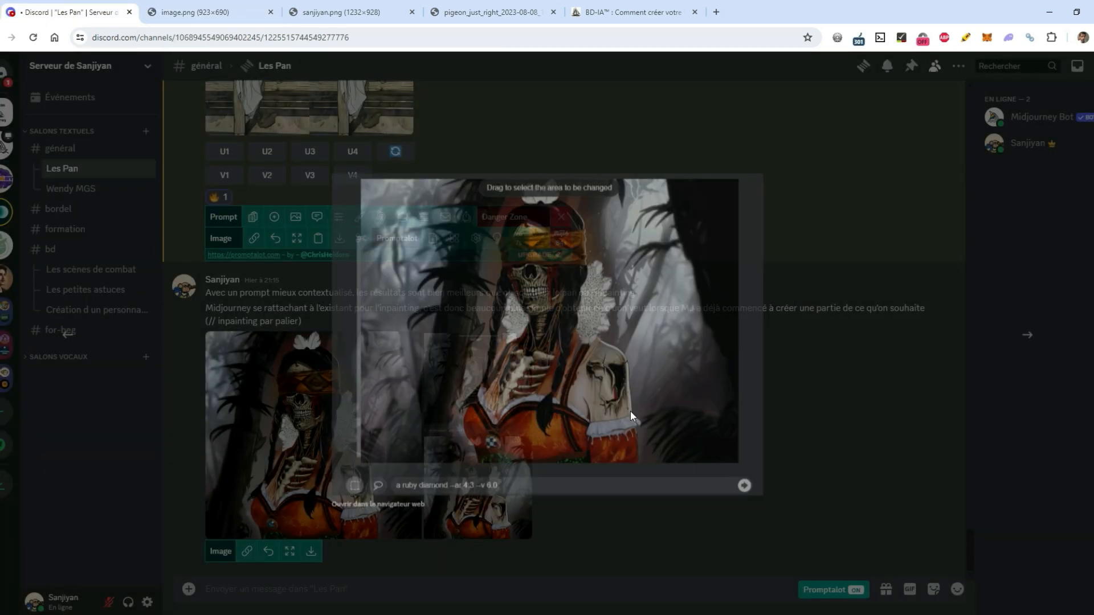
left_click(501, 491)
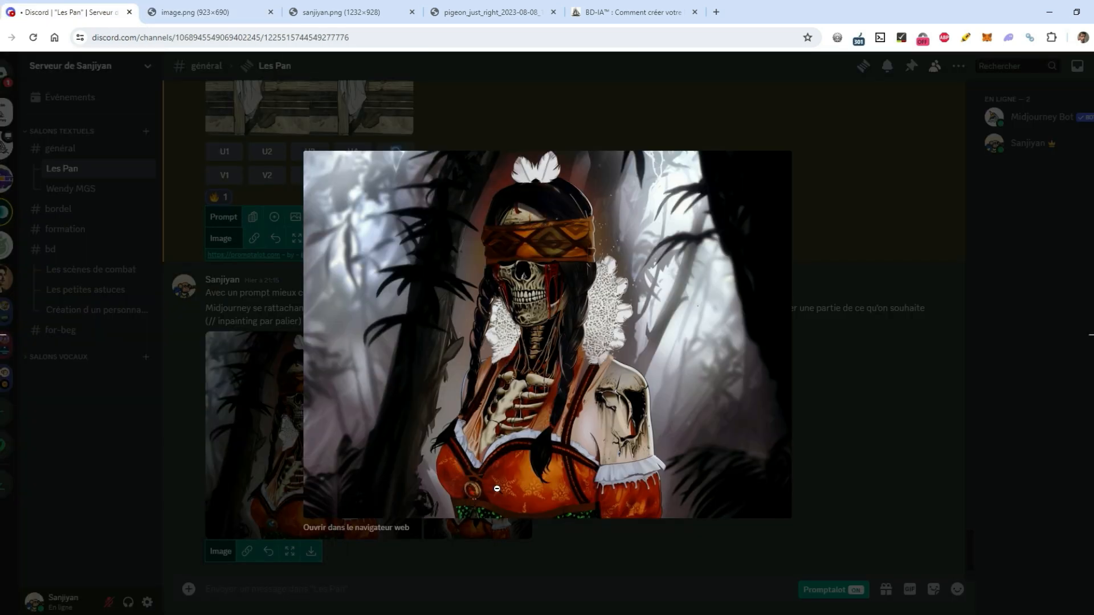